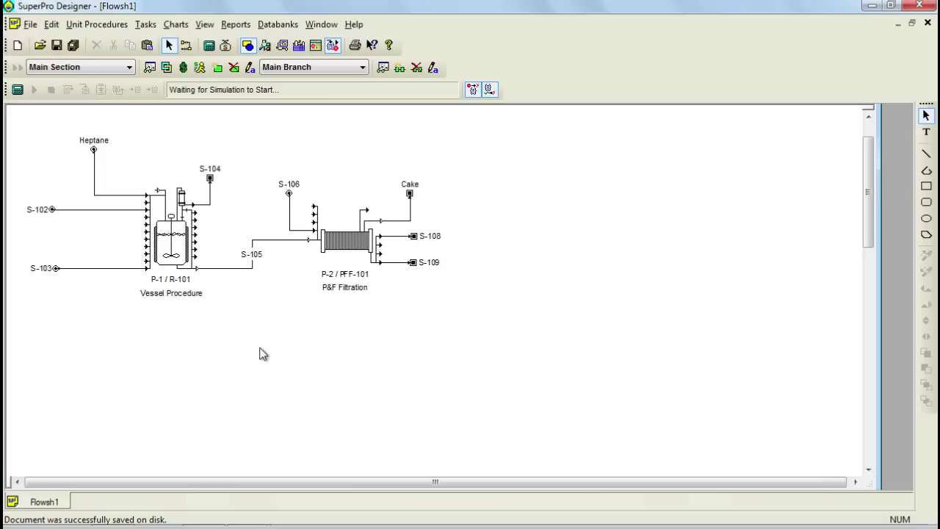
# - From P-1's context menu, open Operation Data for Charge Heptane (Charge)
pyautogui.rightClick(181, 250)
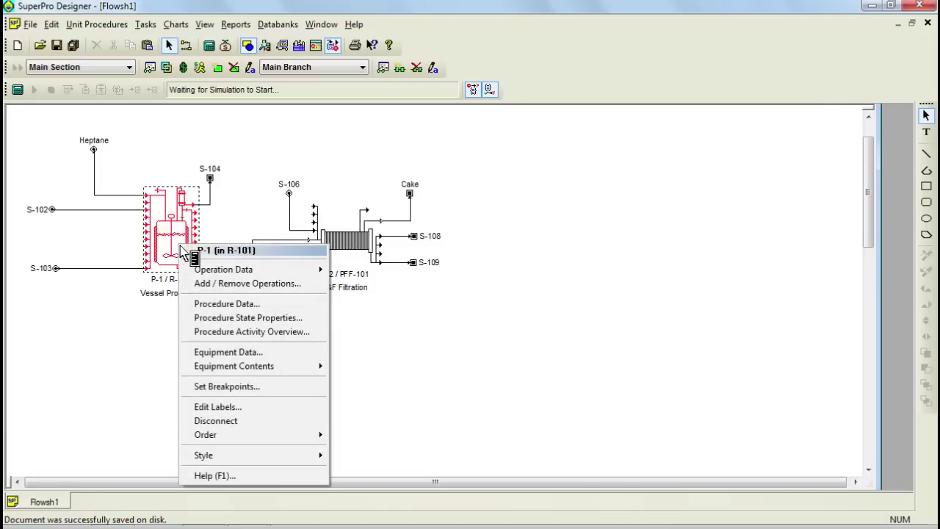
pyautogui.moveTo(226, 272)
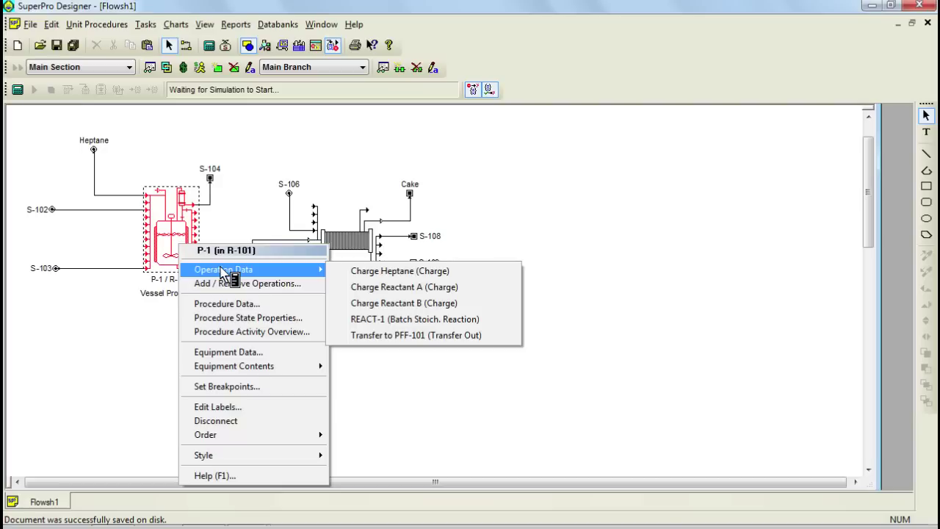
pyautogui.click(342, 271)
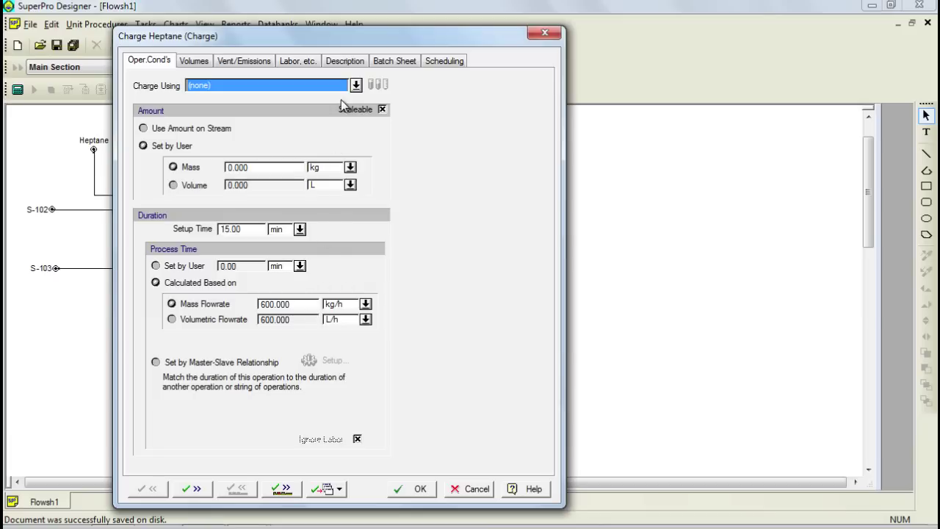
# - Charge 1200 L by volume from In #2 : Heptane and bring up the Heptane stream's composition
pyautogui.click(355, 85)
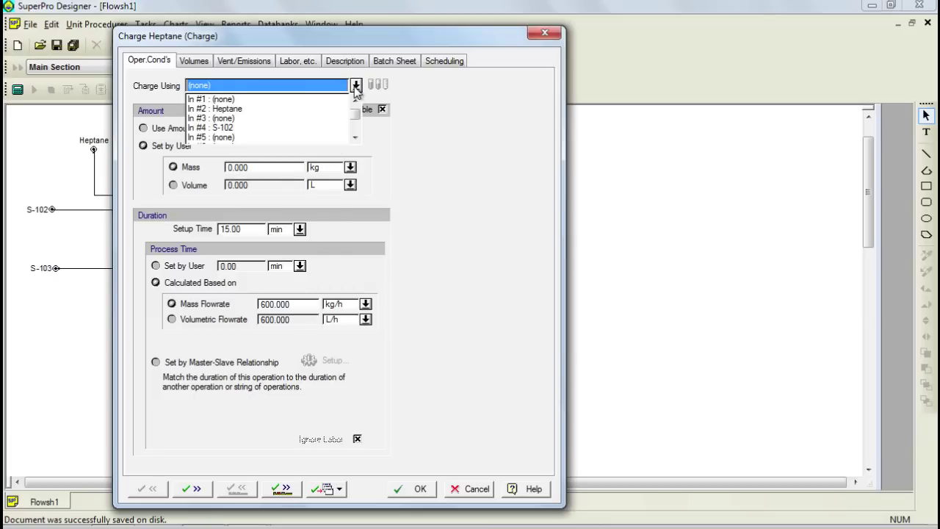
pyautogui.click(235, 109)
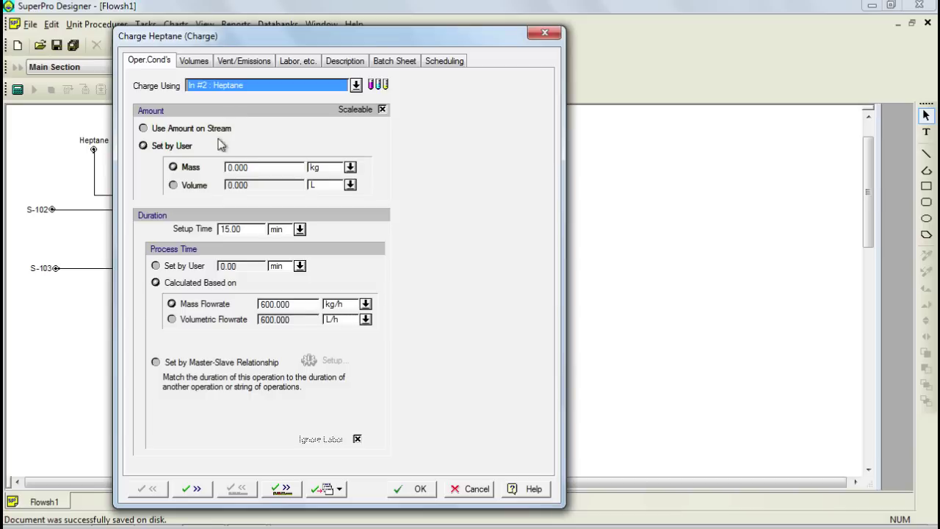
pyautogui.click(183, 186)
pyautogui.click(230, 187)
pyautogui.write('120')
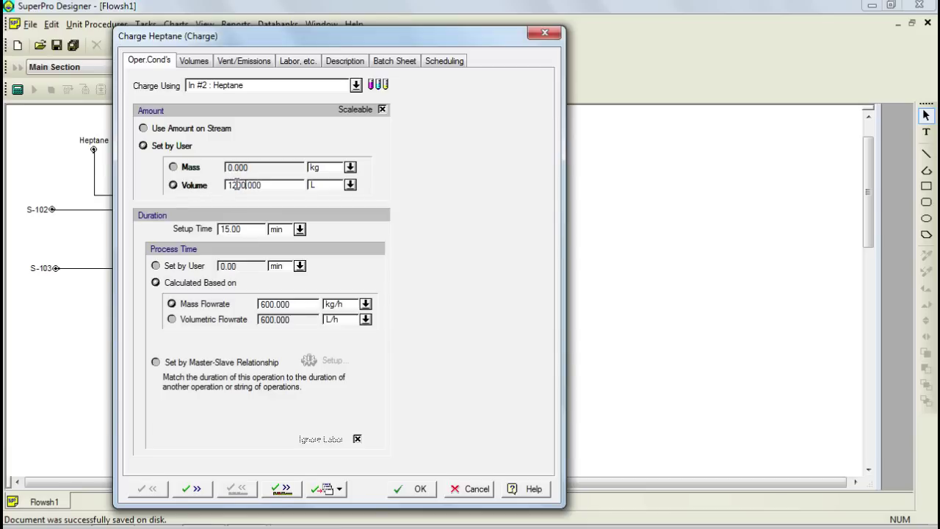
pyautogui.press('Right')
pyautogui.click(380, 86)
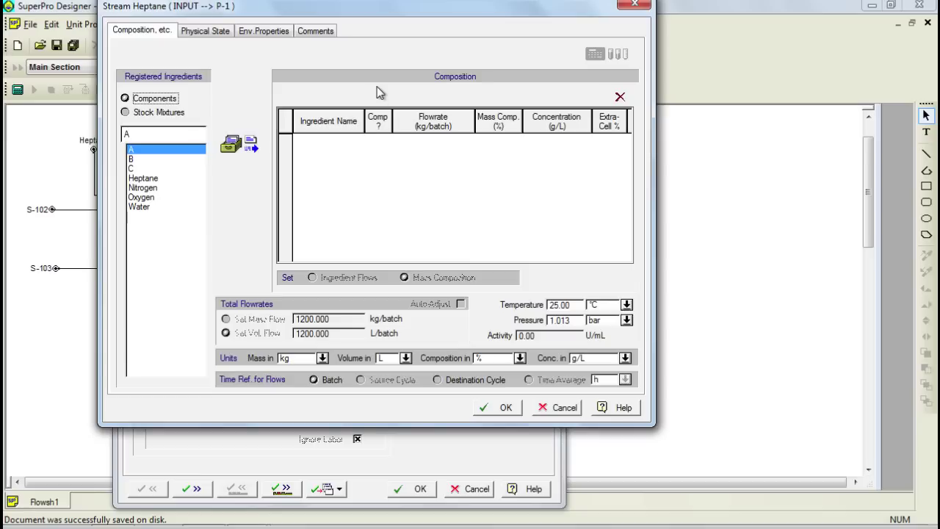
# - Make the Heptane stream pure Heptane and confirm the composition
pyautogui.doubleClick(147, 179)
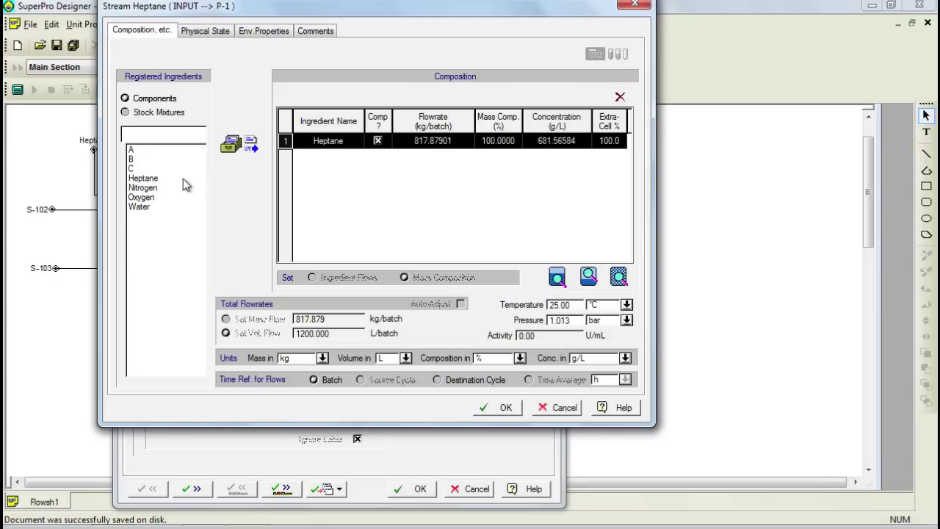
pyautogui.click(491, 409)
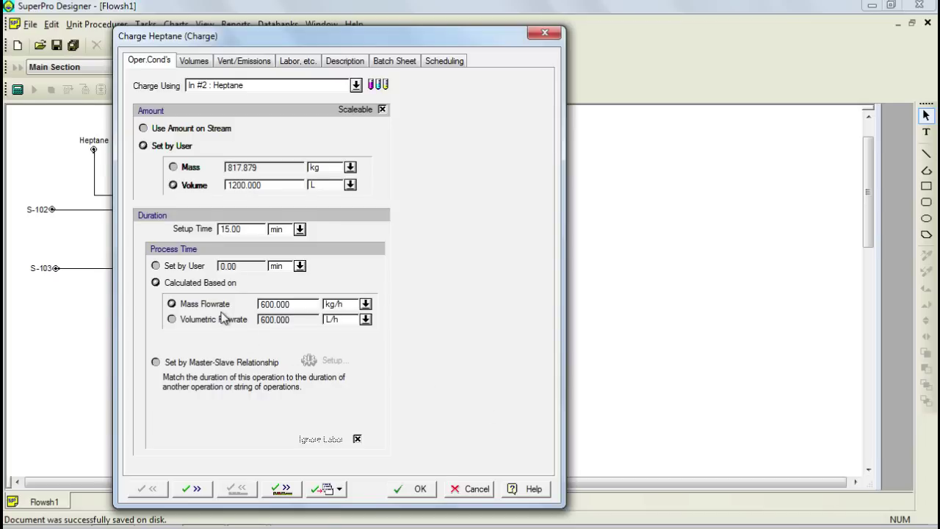
# - Set a 5 min setup time and a 30 L/min volumetric flowrate for the heptane charge
pyautogui.doubleClick(243, 230)
pyautogui.write('5')
pyautogui.click(196, 324)
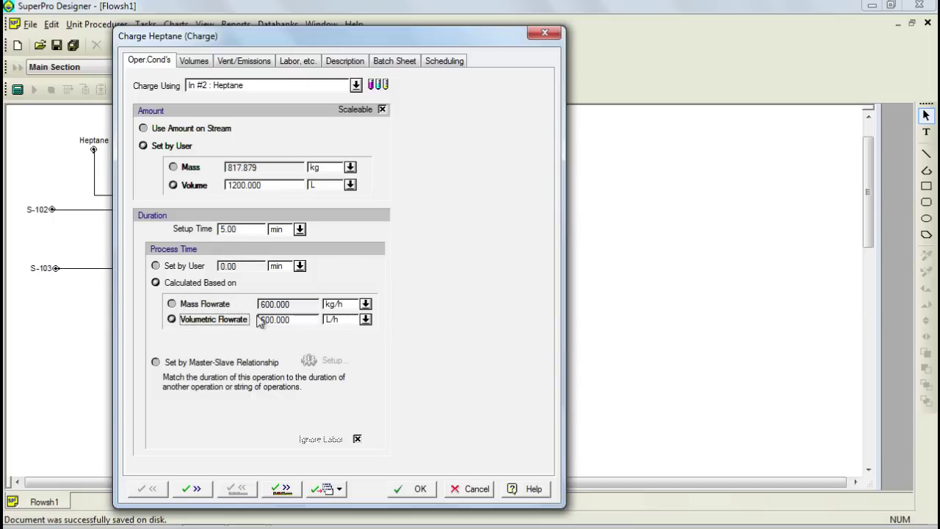
pyautogui.click(365, 320)
pyautogui.scroll(1, 341, 345)
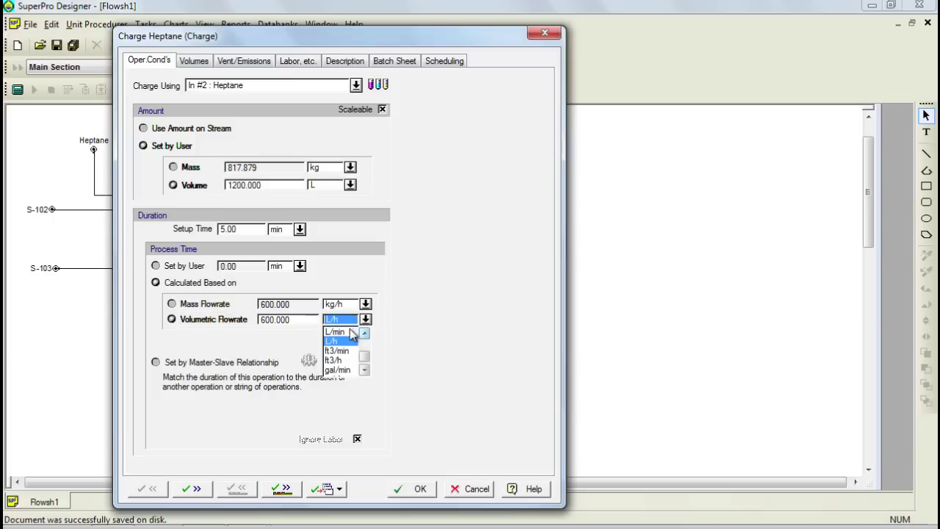
pyautogui.click(339, 331)
pyautogui.doubleClick(284, 319)
pyautogui.write('30.000')
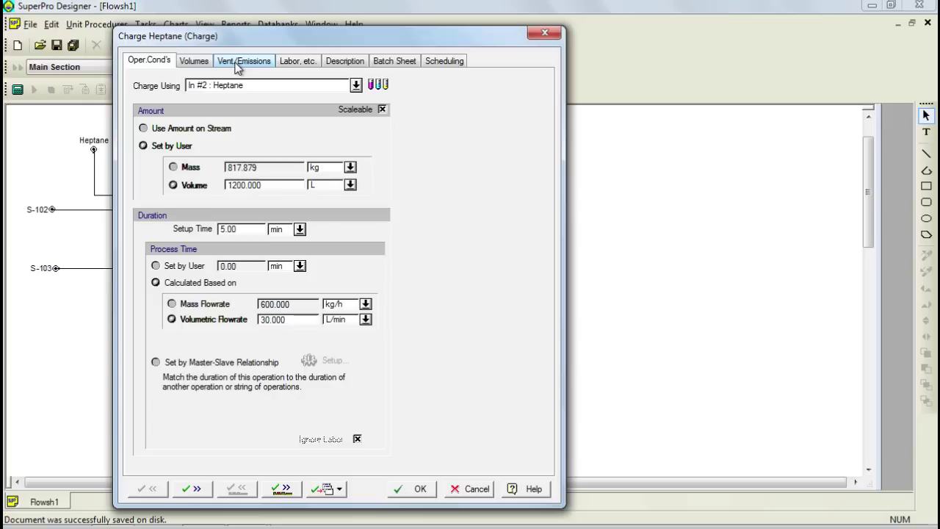
# - Review the Volumes, Vent/Emissions, Labor and Scheduling tabs, finishing on Vent/Emissions
pyautogui.click(194, 61)
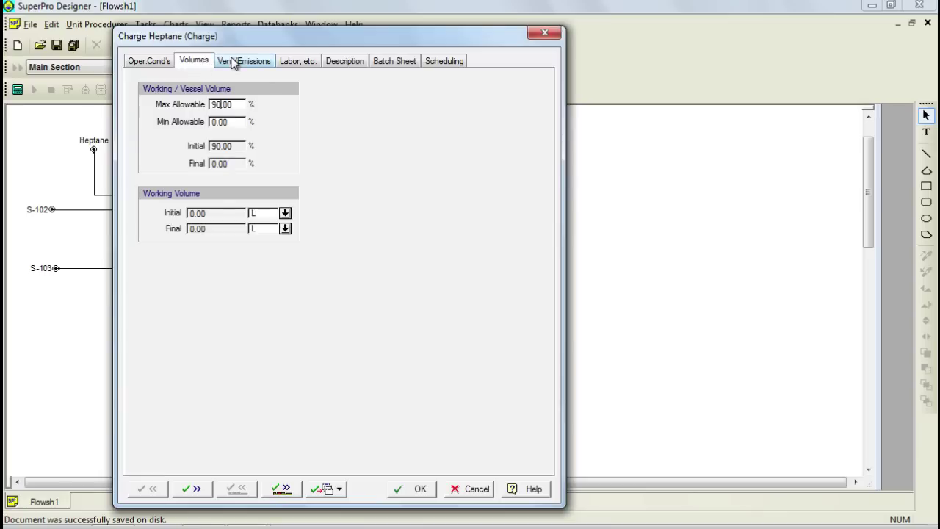
pyautogui.click(233, 62)
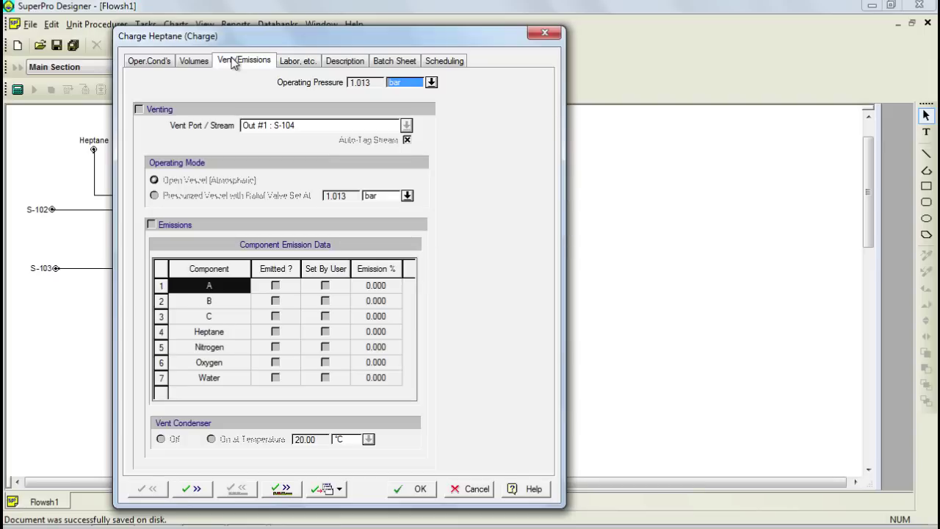
pyautogui.click(288, 63)
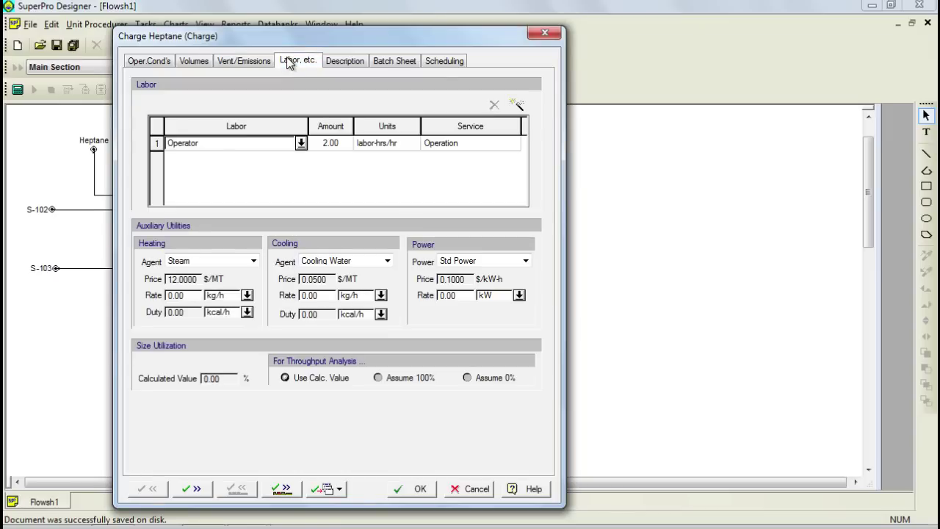
pyautogui.press('Tab')
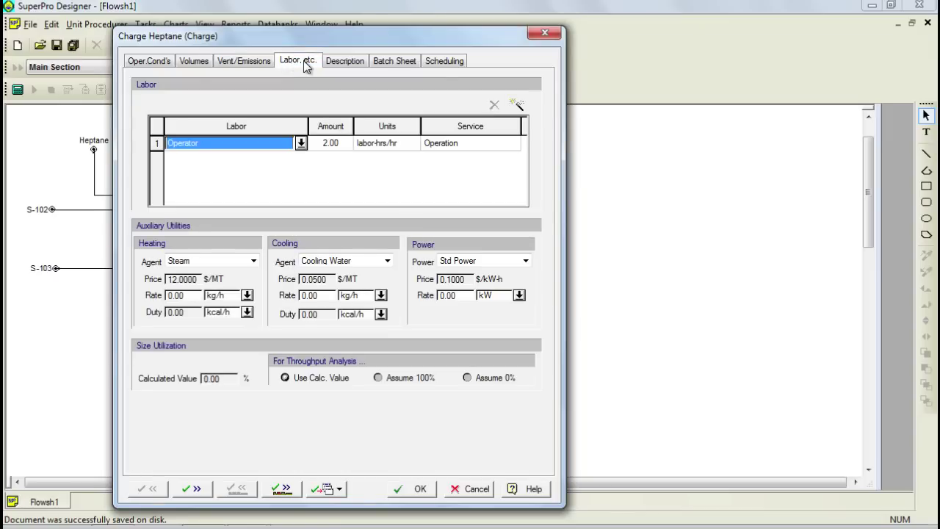
pyautogui.click(439, 63)
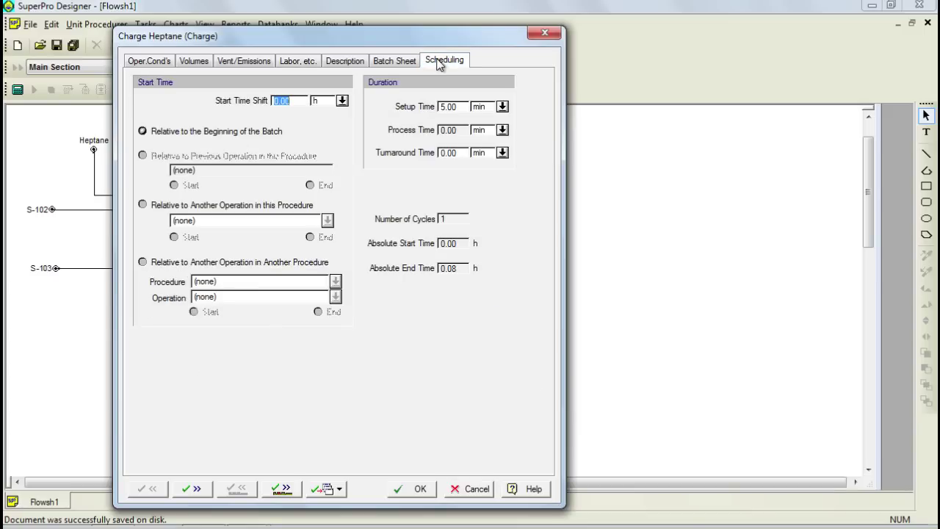
pyautogui.press('Home')
pyautogui.click(241, 62)
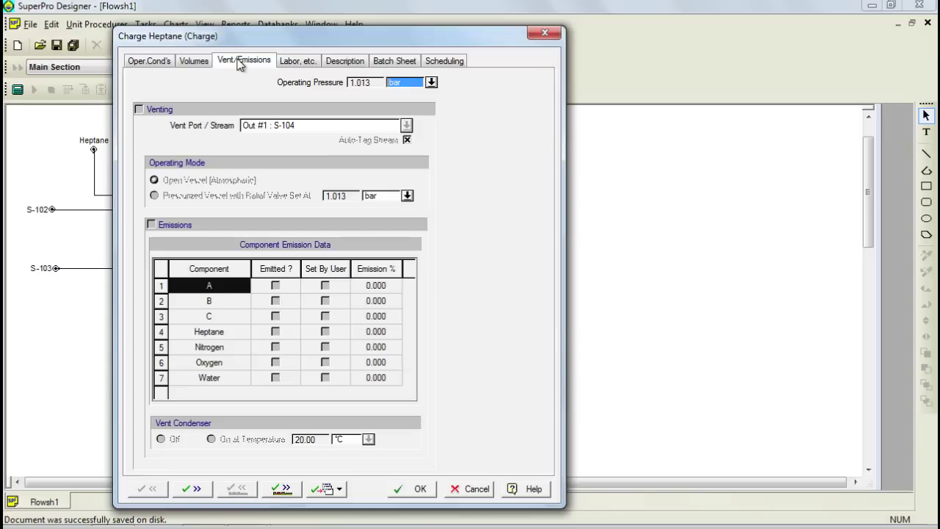
# - Enable venting and emissions with Heptane marked as emitted, then advance to Charge Reactant A
pyautogui.click(139, 111)
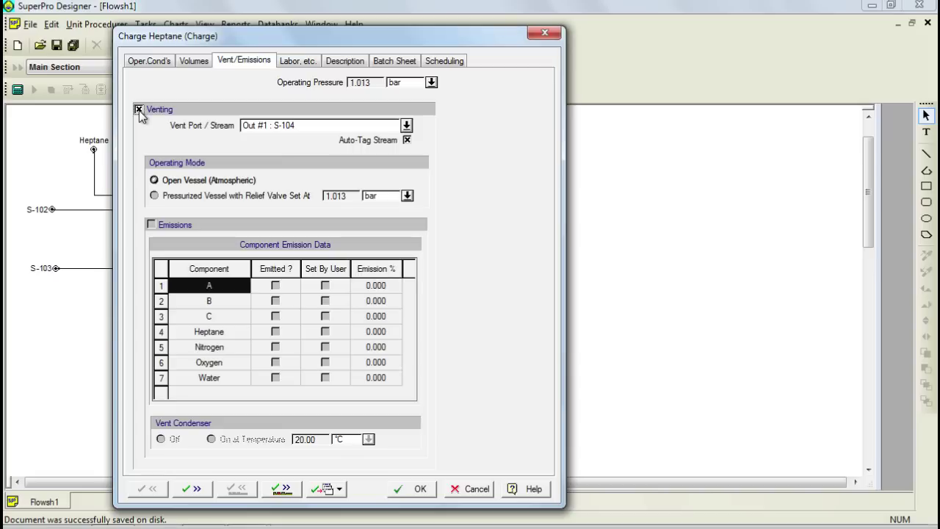
pyautogui.click(151, 225)
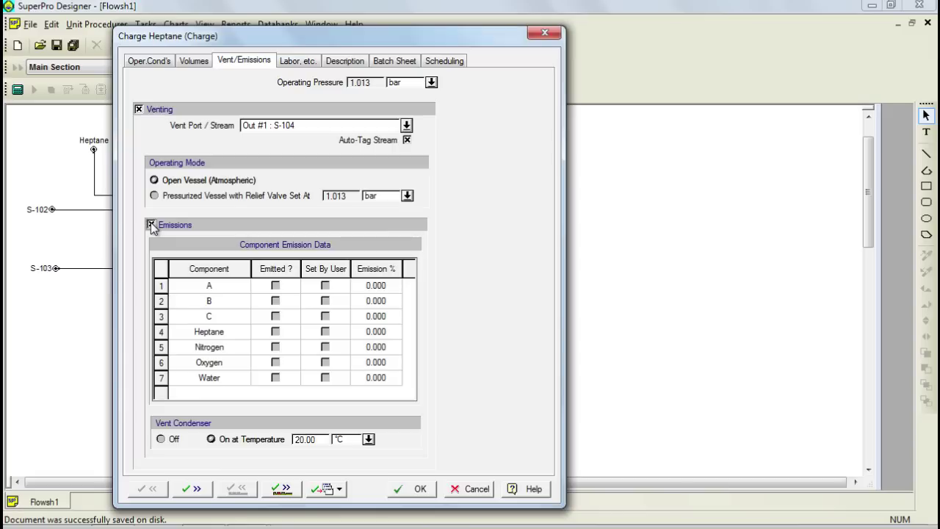
pyautogui.click(276, 335)
pyautogui.click(276, 334)
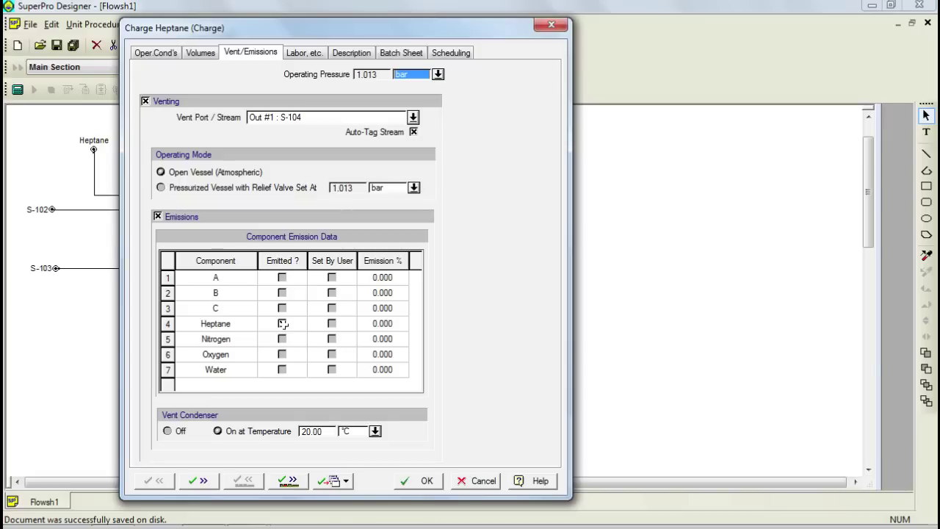
pyautogui.click(282, 323)
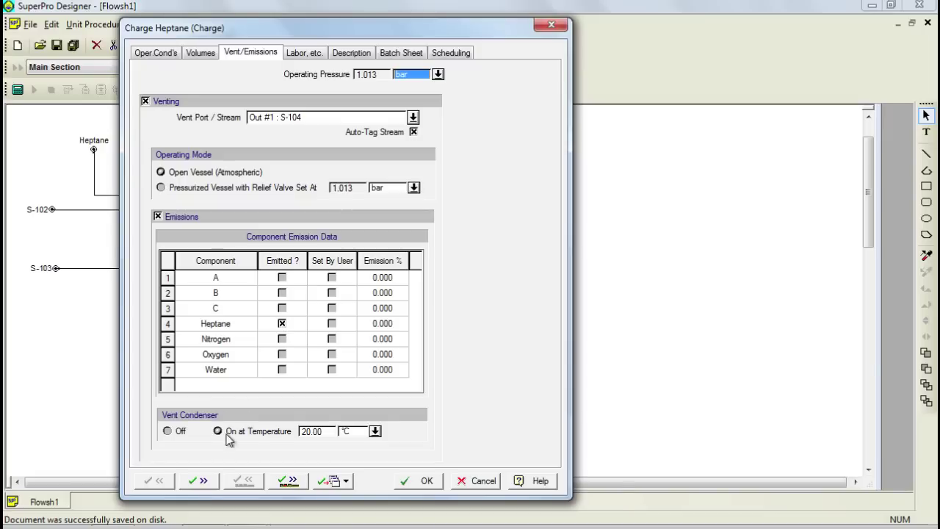
pyautogui.click(211, 482)
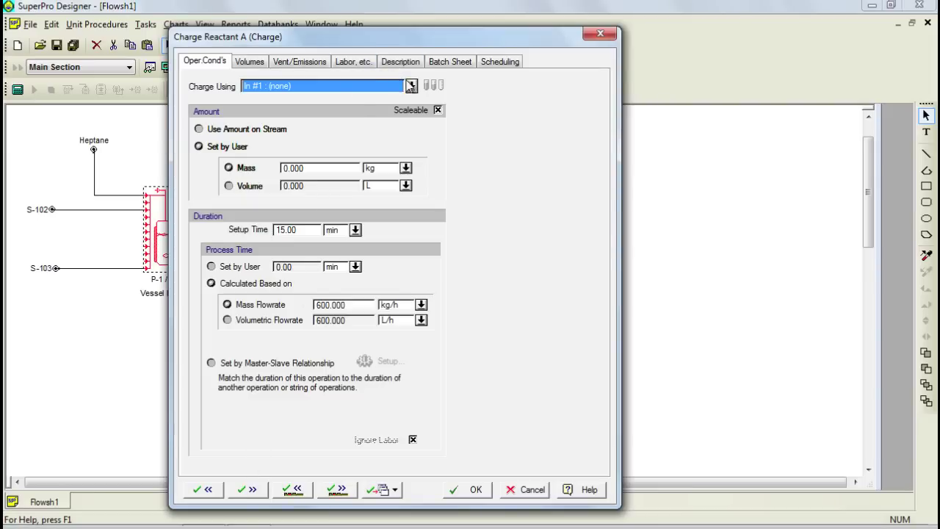
pyautogui.click(413, 87)
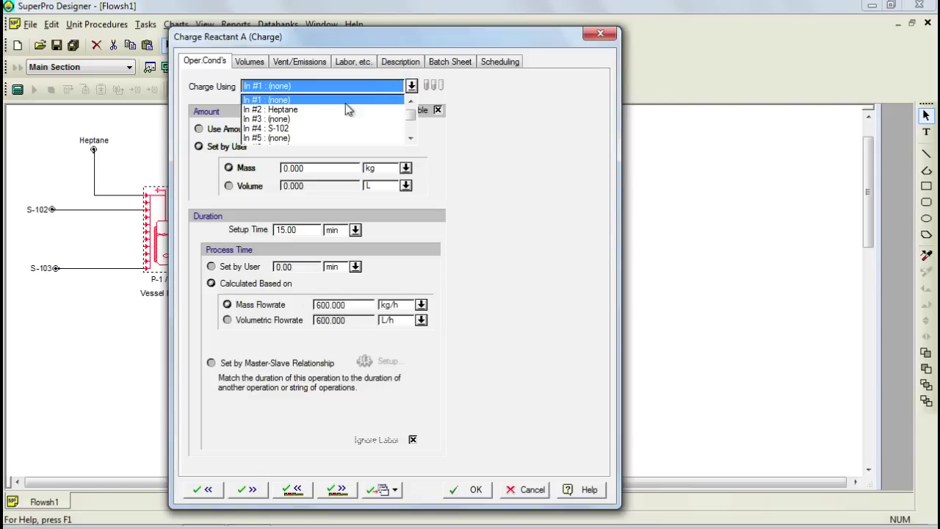
# - Charge Reactant A from stream S-102 with amount 50, making S-102 pure component A
pyautogui.click(290, 130)
pyautogui.write('50')
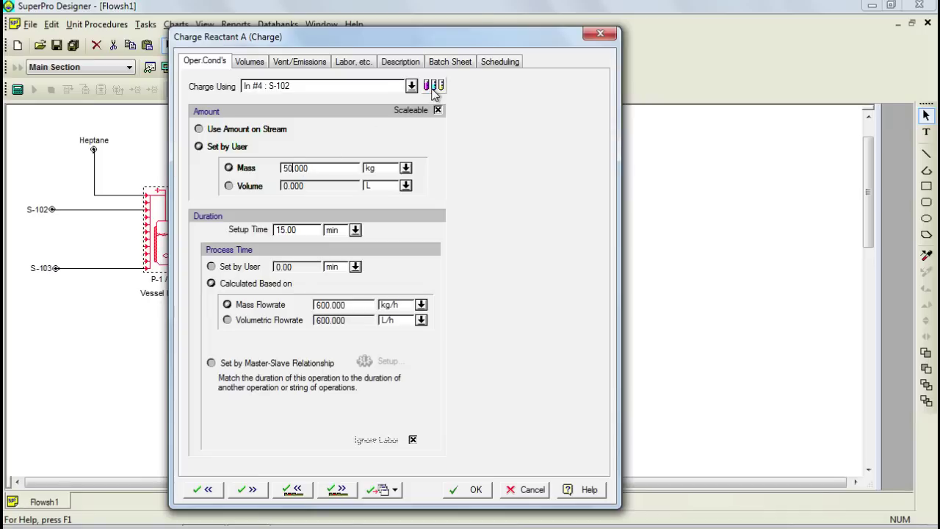
pyautogui.click(434, 86)
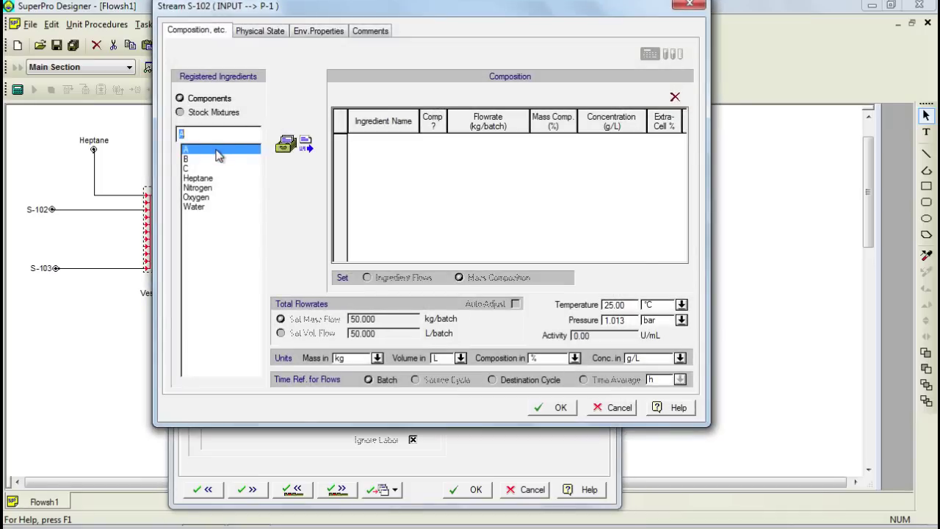
pyautogui.doubleClick(217, 150)
pyautogui.click(559, 410)
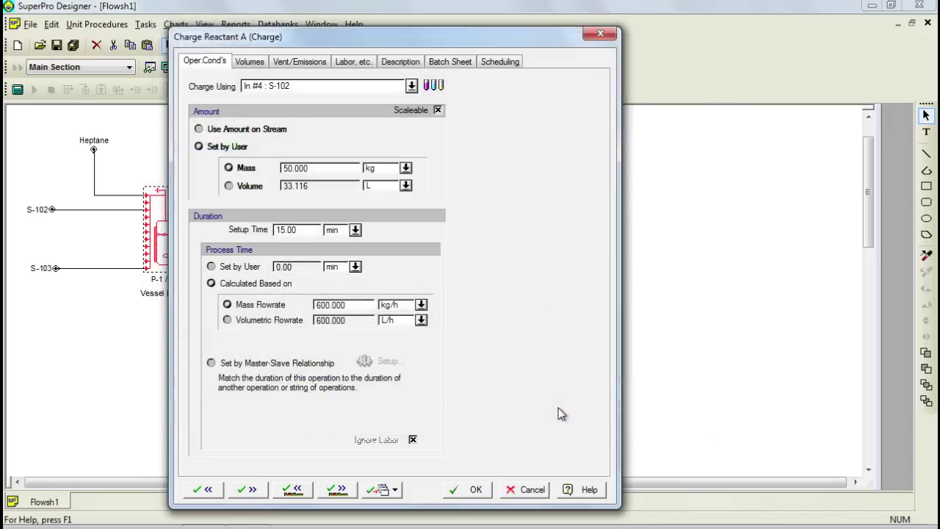
# - Set 5 min setup and a user-set 20 min process time, check scheduling, then advance
pyautogui.doubleClick(297, 231)
pyautogui.write('5.00')
pyautogui.click(213, 267)
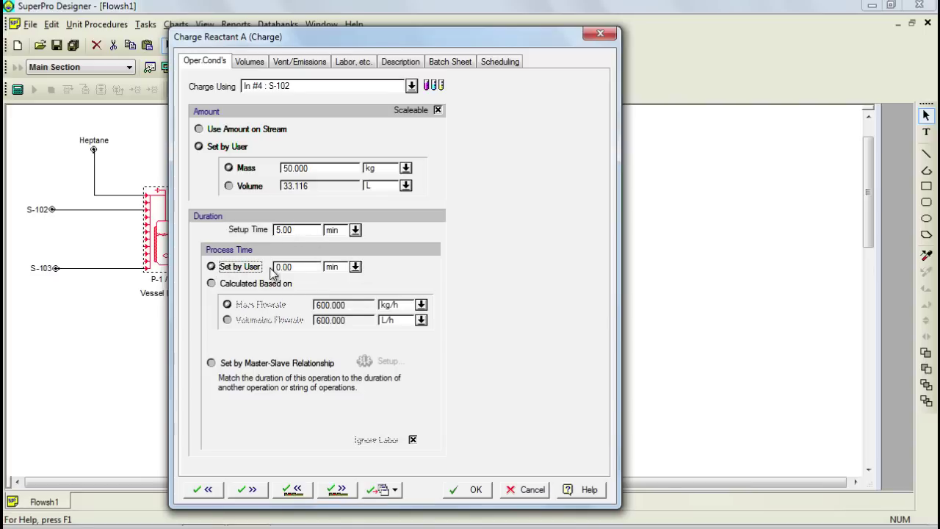
pyautogui.doubleClick(282, 267)
pyautogui.write('2.00')
pyautogui.write('0')
pyautogui.write('0')
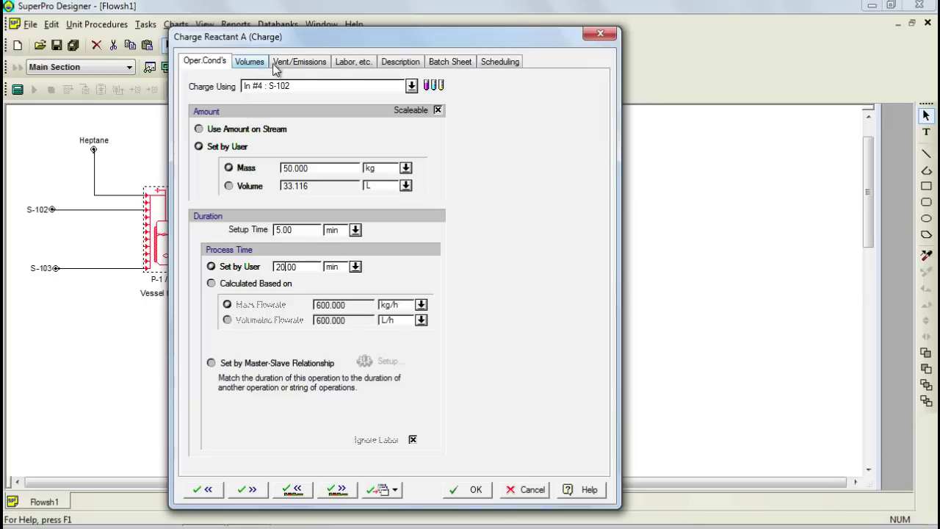
pyautogui.click(487, 63)
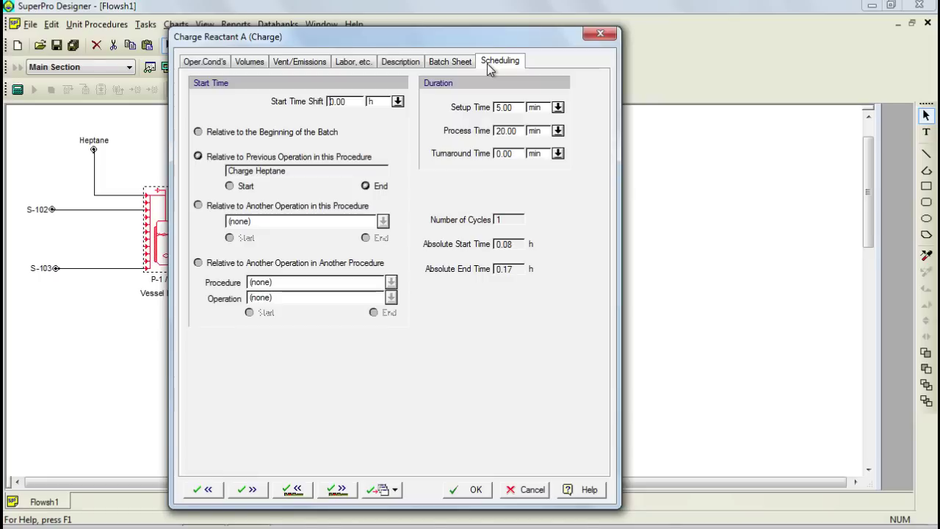
pyautogui.click(245, 490)
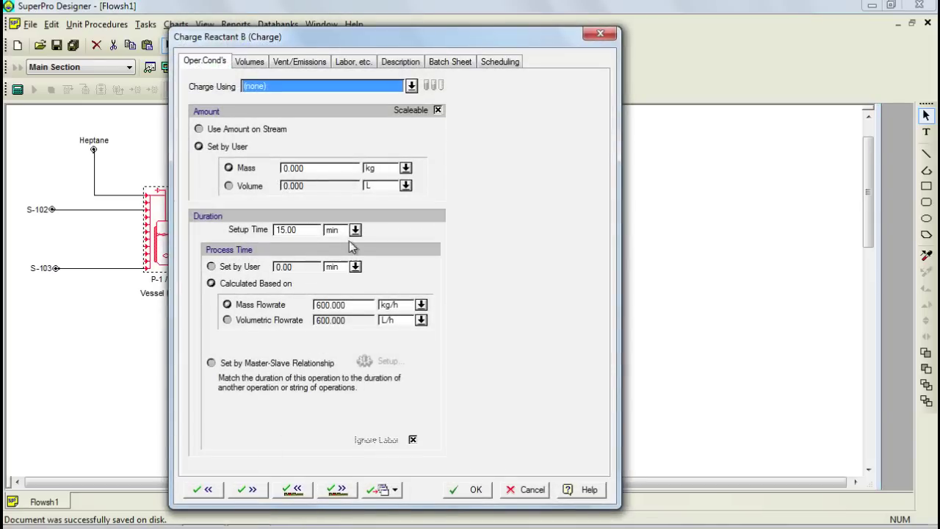
# - Charge 40 kg from stream S-103 and make S-103 pure component B
pyautogui.click(412, 86)
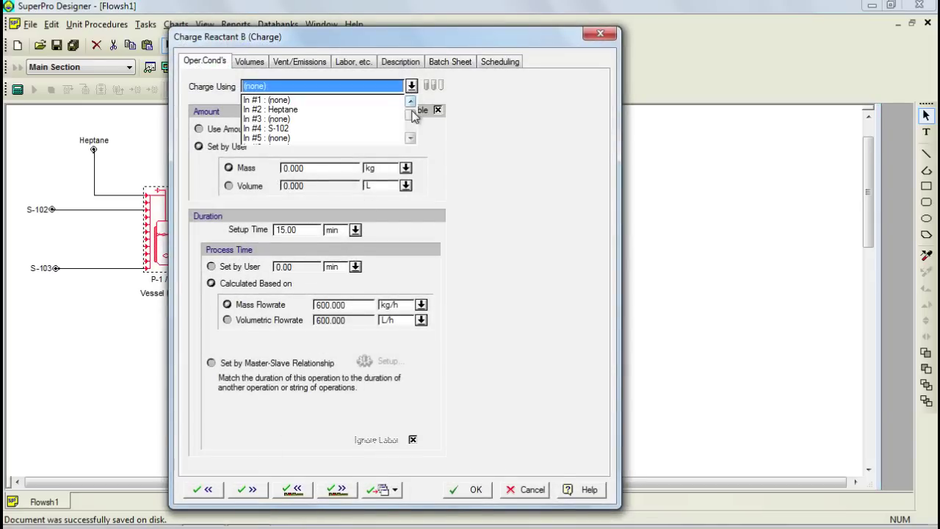
pyautogui.moveTo(411, 116); pyautogui.dragTo(411, 130)
pyautogui.click(313, 137)
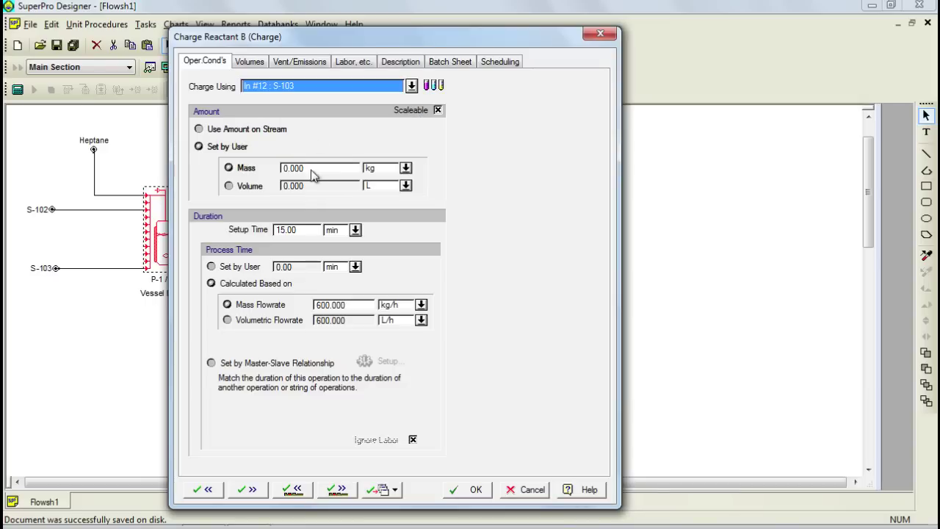
pyautogui.click(307, 169)
pyautogui.write('40.000')
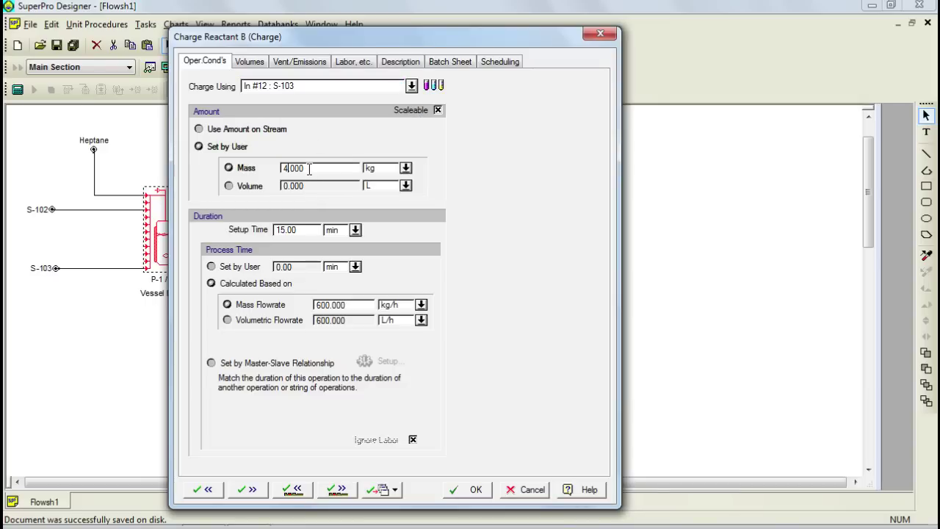
pyautogui.click(438, 86)
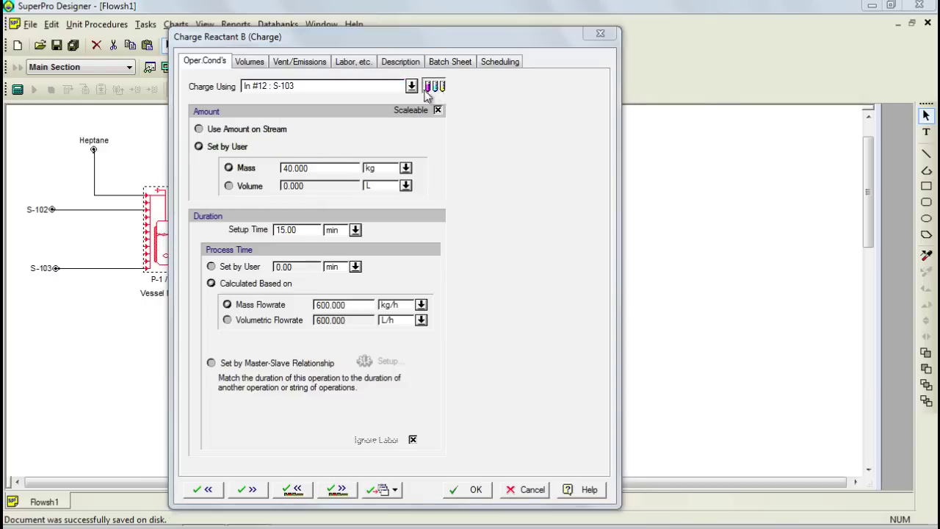
pyautogui.doubleClick(194, 159)
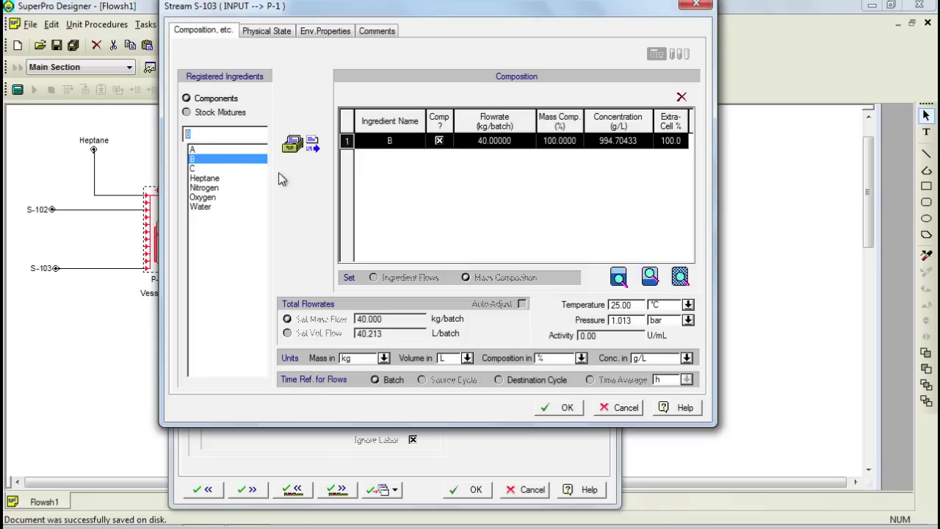
pyautogui.click(562, 407)
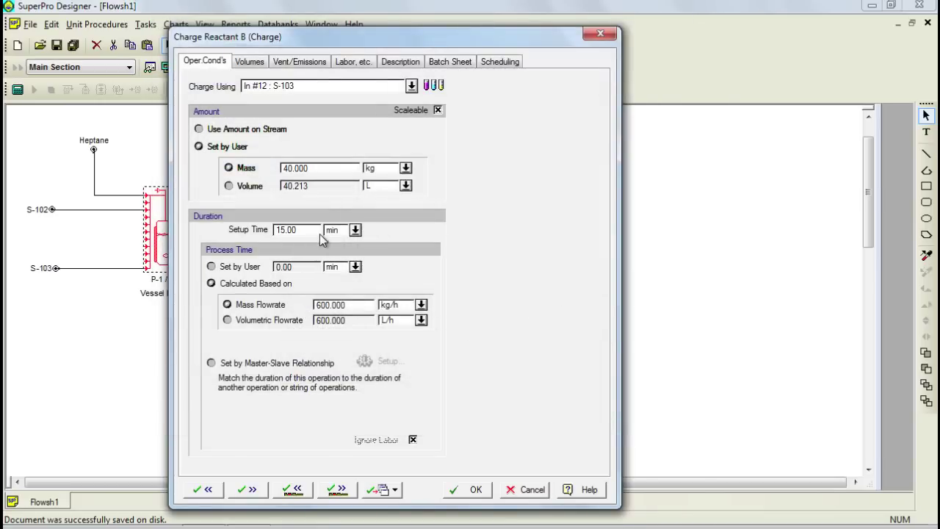
# - Set 5 min setup and a user-set 30 min process time, then advance
pyautogui.doubleClick(299, 230)
pyautogui.write('5.00')
pyautogui.click(236, 269)
pyautogui.doubleClick(302, 266)
pyautogui.write('30.00')
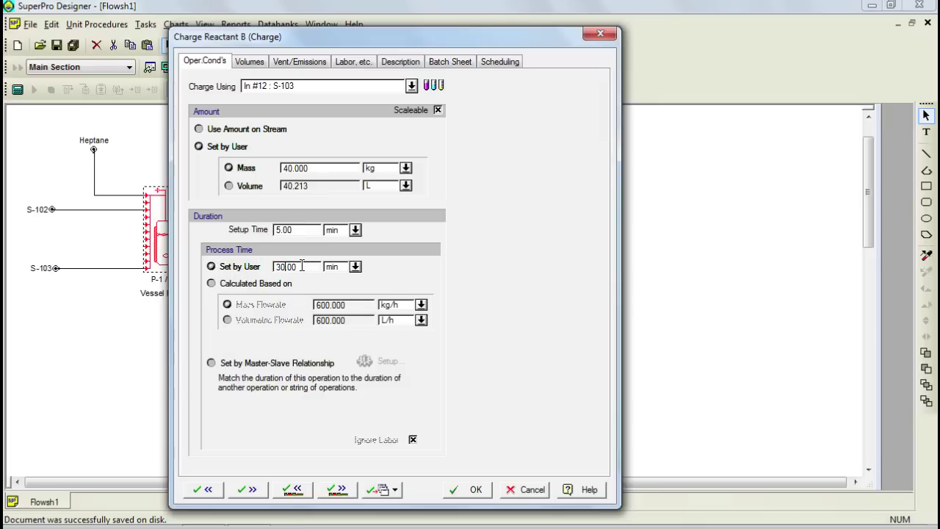
pyautogui.click(250, 488)
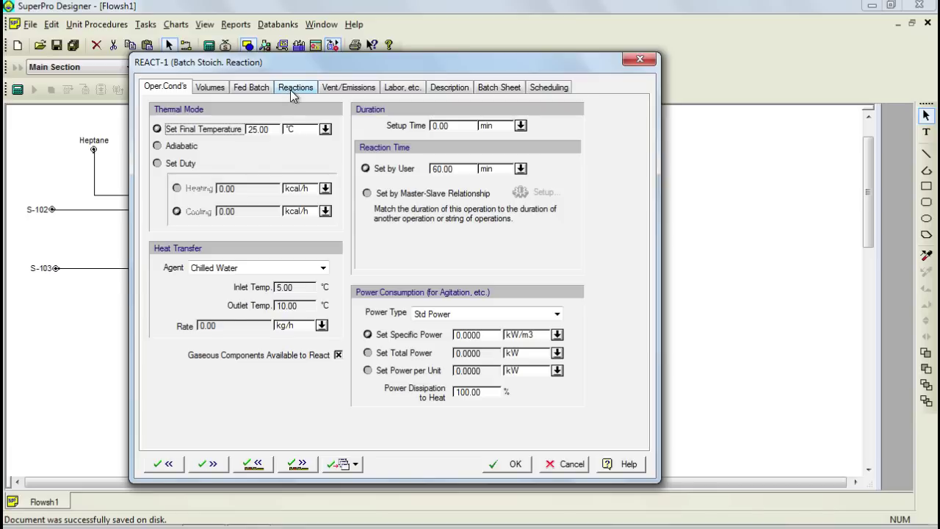
# - Set REACT-1's final temperature to 50 °C and reaction time to 6 h
pyautogui.doubleClick(262, 131)
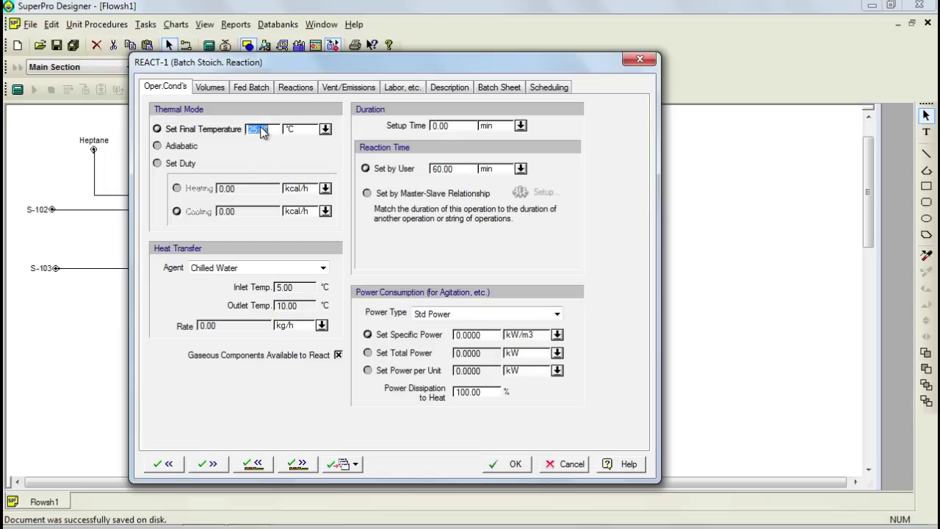
pyautogui.write('50.00')
pyautogui.click(520, 169)
pyautogui.click(501, 199)
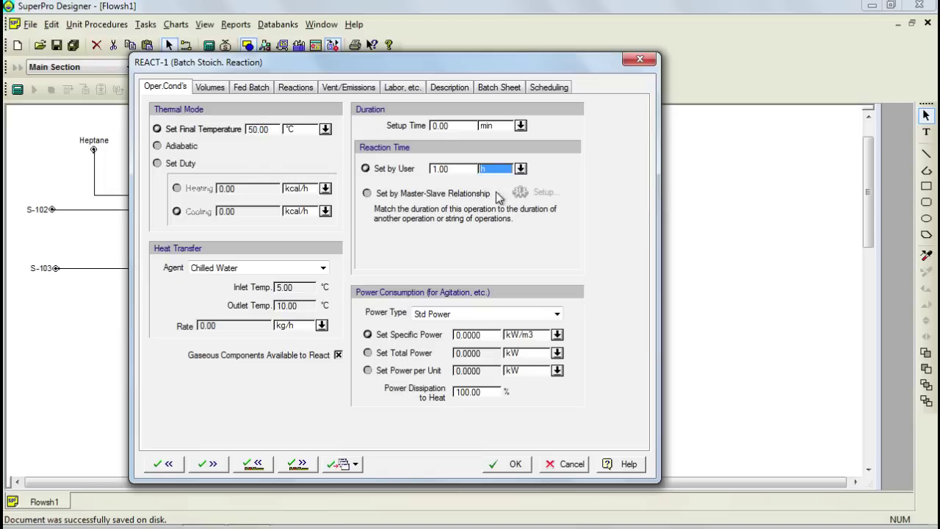
pyautogui.doubleClick(457, 169)
pyautogui.write('6.00')
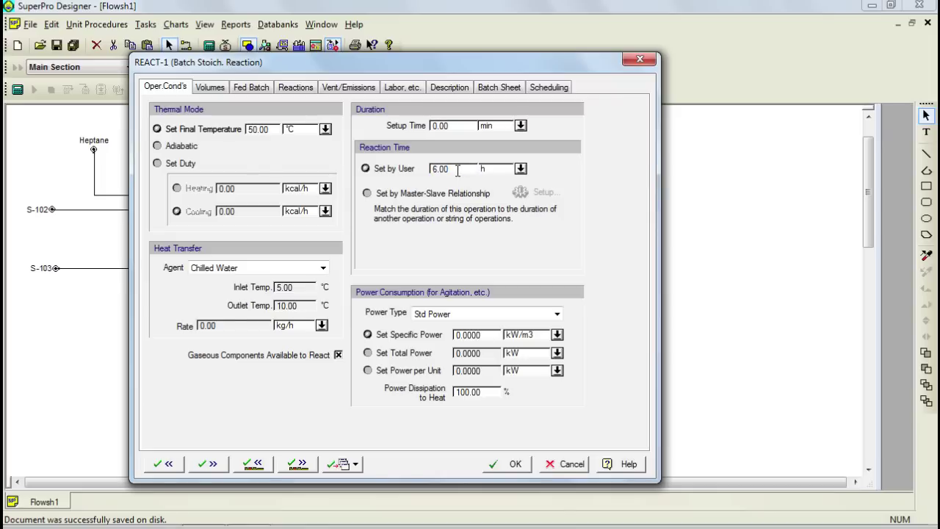
# - Choose Steam as the heating agent and open Reaction #1's stoichiometry balance
pyautogui.click(323, 269)
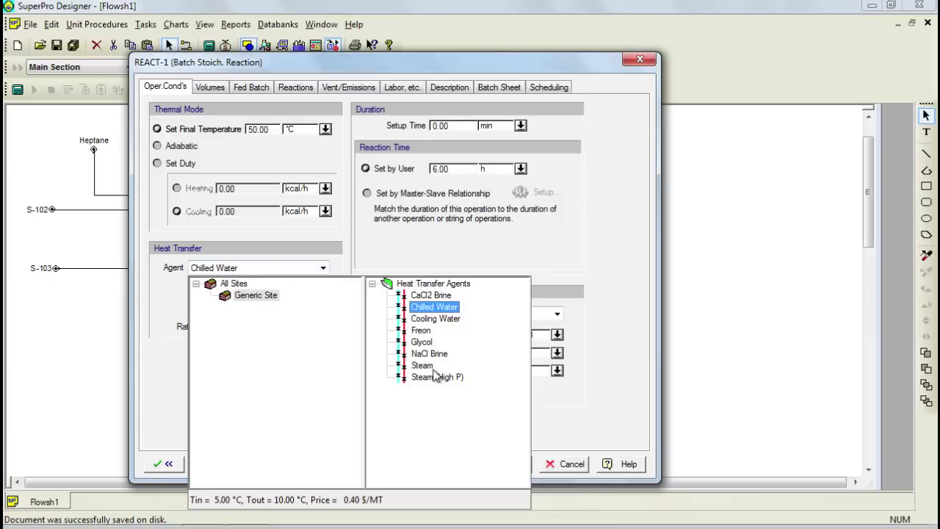
pyautogui.doubleClick(423, 367)
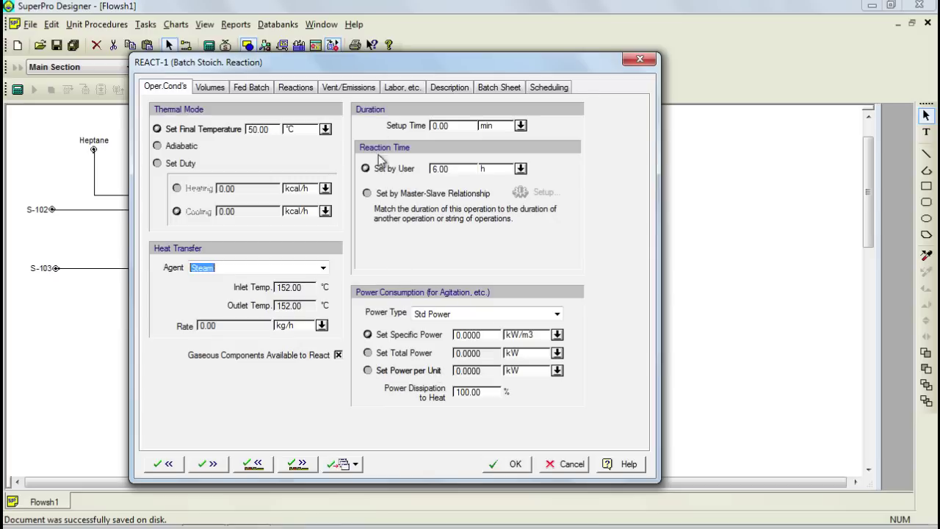
pyautogui.click(308, 89)
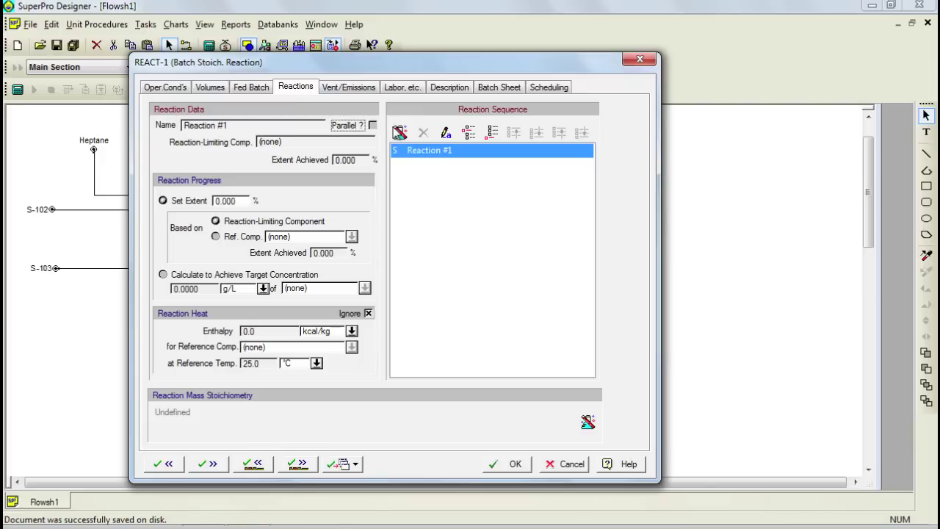
pyautogui.click(400, 132)
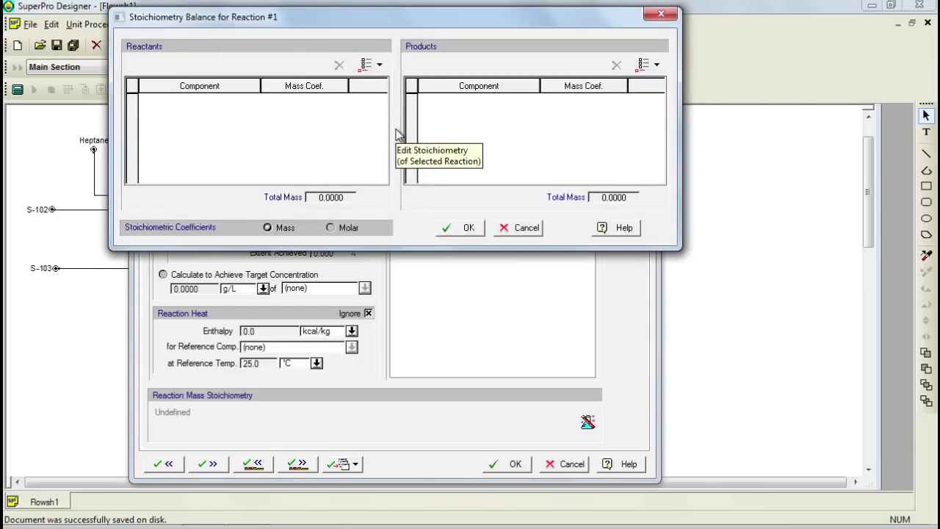
# - Define Reaction #1 as molar 1 A + 1 B → 1 C
pyautogui.click(371, 64)
pyautogui.click(382, 86)
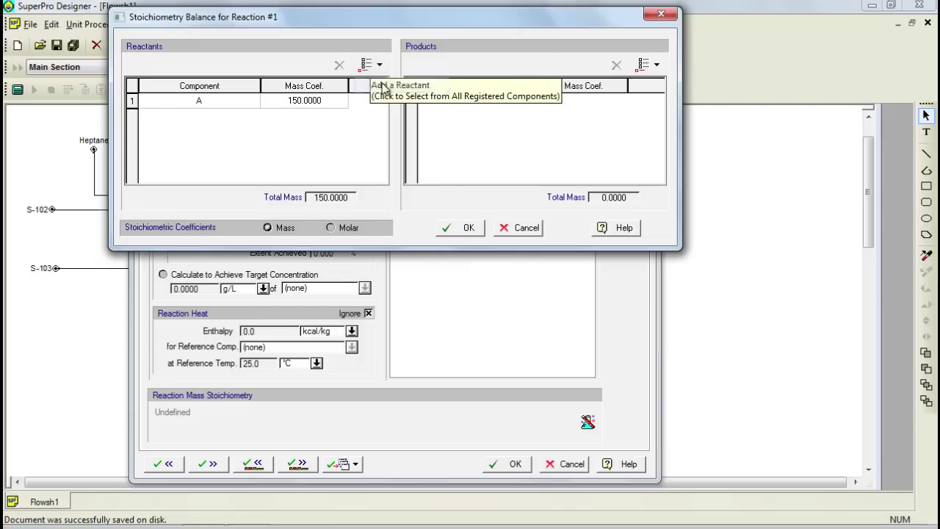
pyautogui.click(370, 65)
pyautogui.click(380, 86)
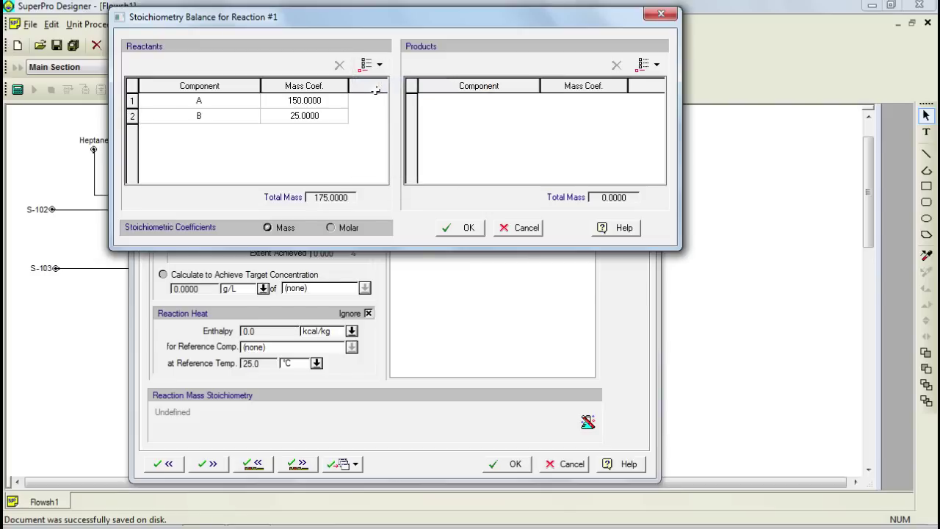
pyautogui.click(643, 66)
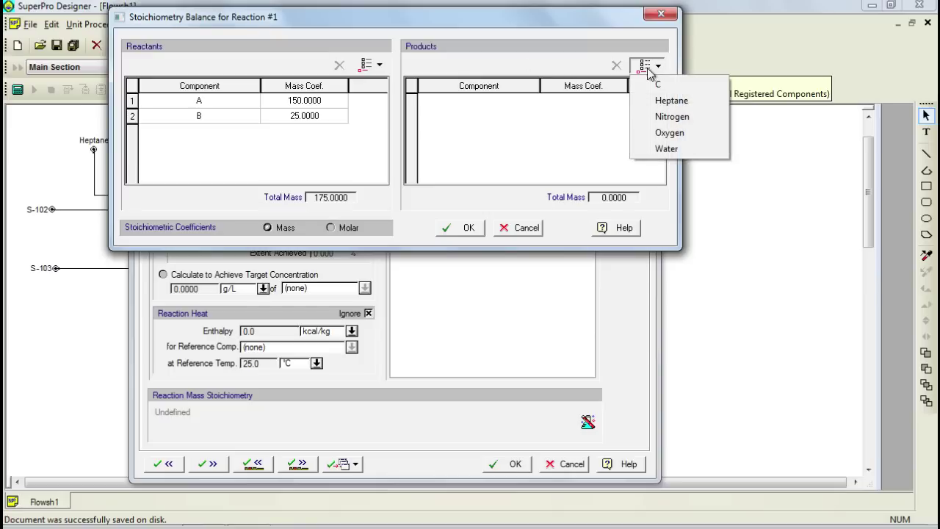
pyautogui.click(639, 86)
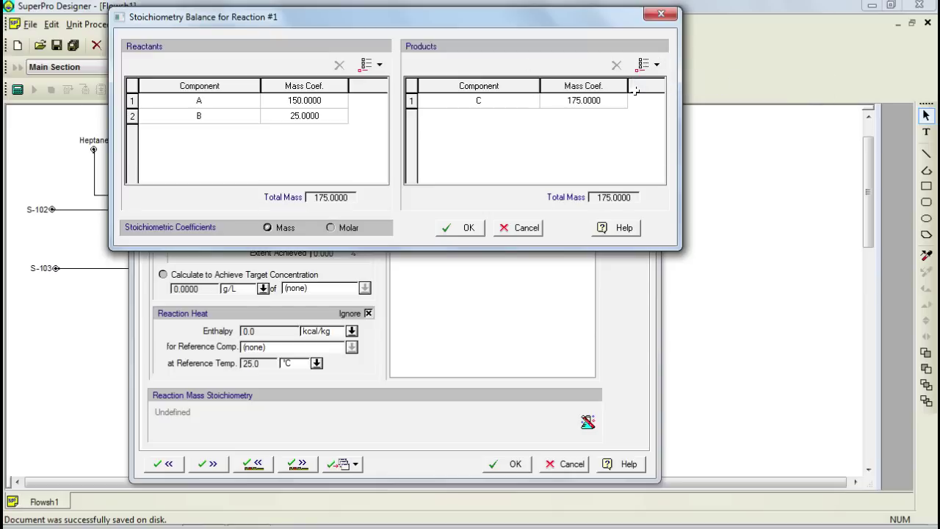
pyautogui.click(340, 228)
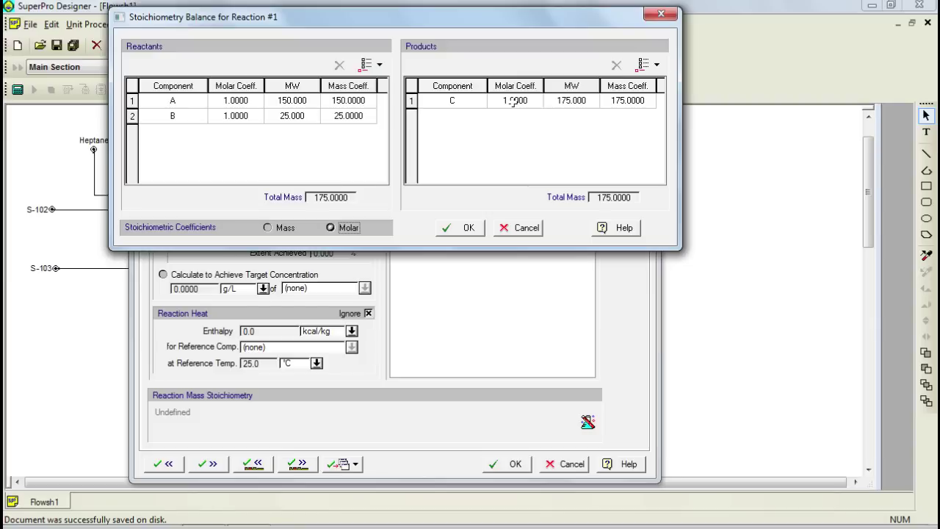
pyautogui.click(455, 228)
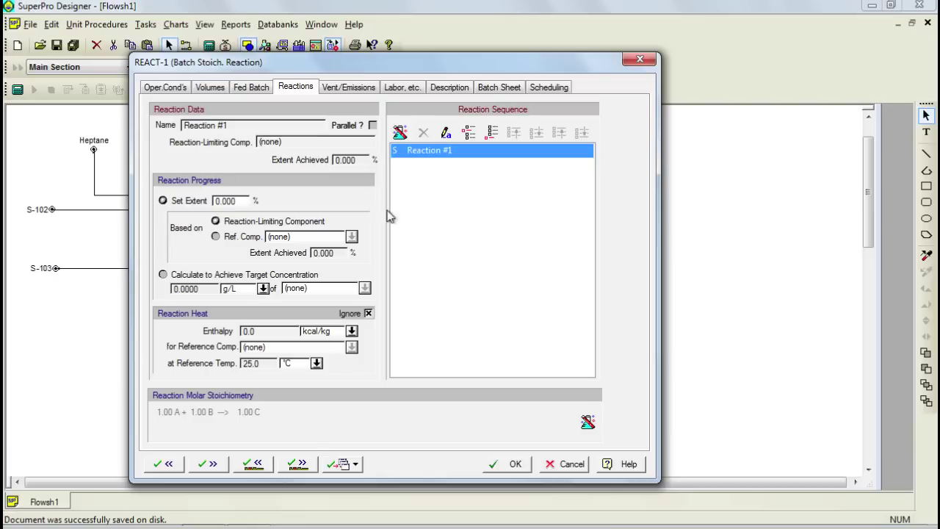
# - Set the reaction extent to 95% and advance to Transfer to PFF-101
pyautogui.doubleClick(229, 202)
pyautogui.write('95')
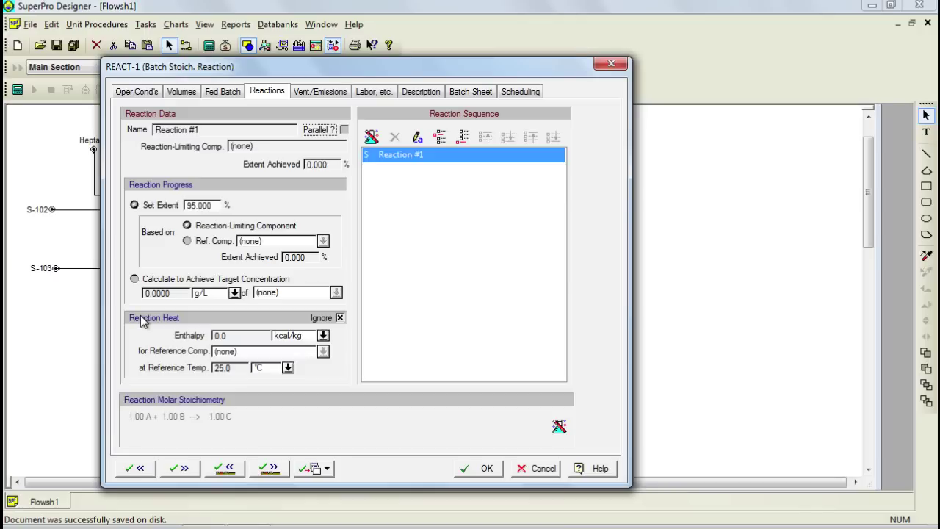
pyautogui.click(179, 468)
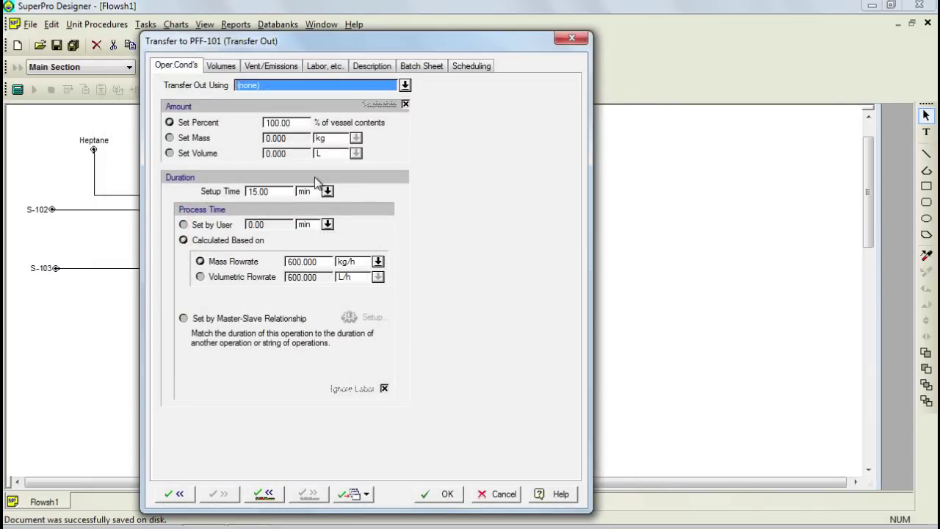
# - Route the transfer out through stream S-105 and make its duration follow a master-slave relationship
pyautogui.click(405, 85)
pyautogui.moveTo(404, 116); pyautogui.dragTo(404, 125)
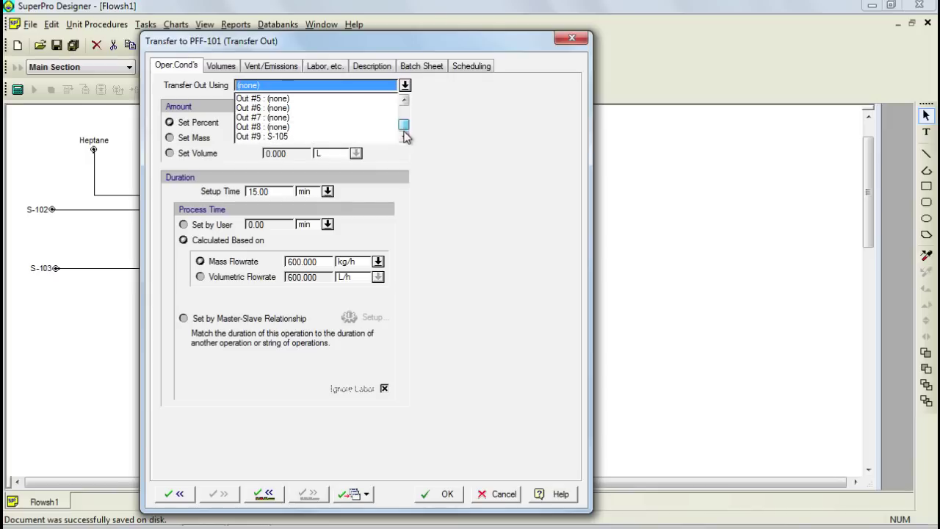
pyautogui.click(314, 137)
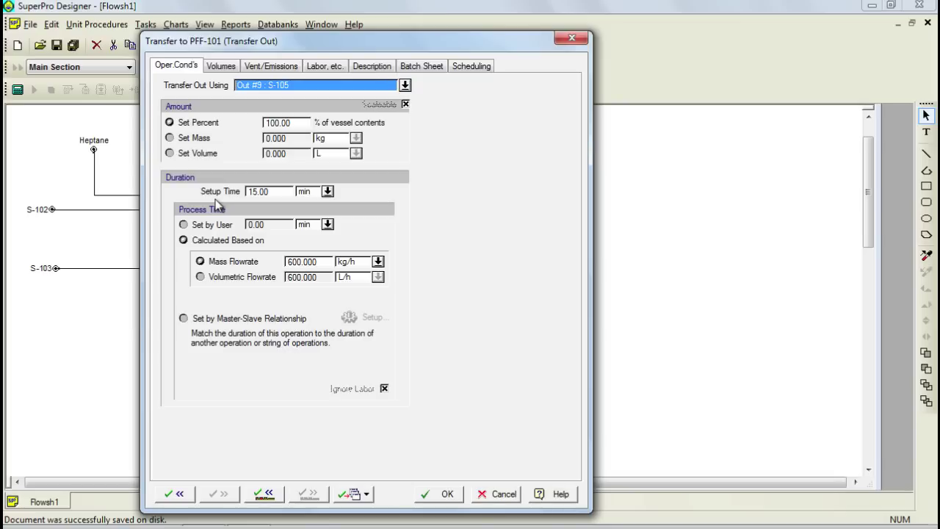
pyautogui.click(184, 318)
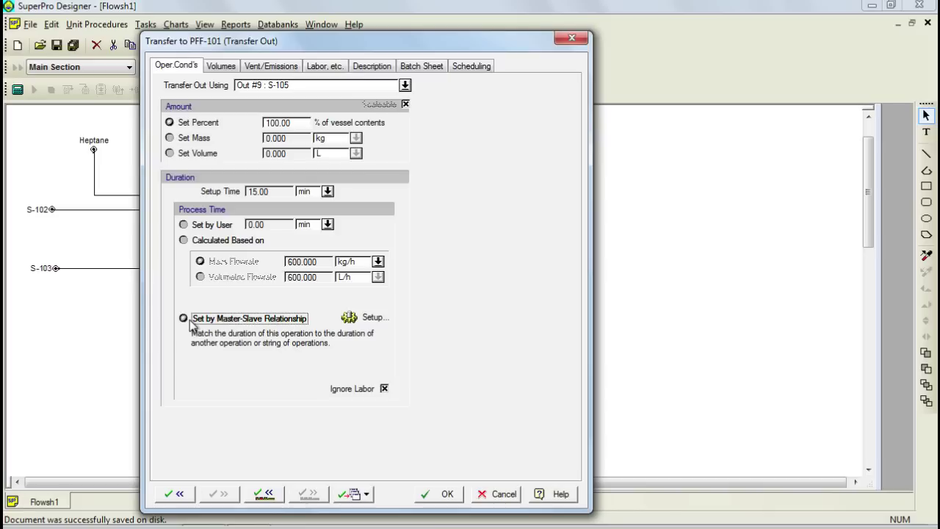
pyautogui.click(360, 320)
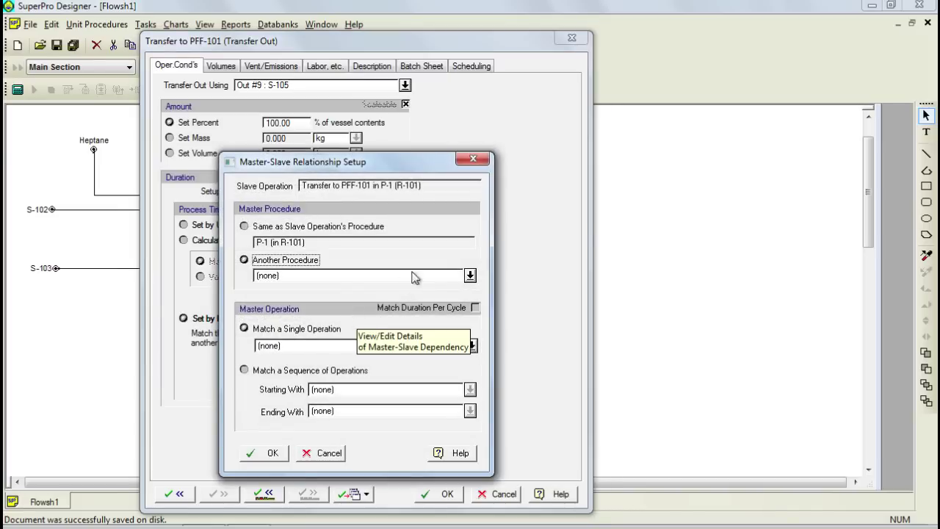
# - Tie the transfer-out duration to operation FILTER-1 of procedure P-2 (in PFF-101) and accept the settings
pyautogui.click(469, 276)
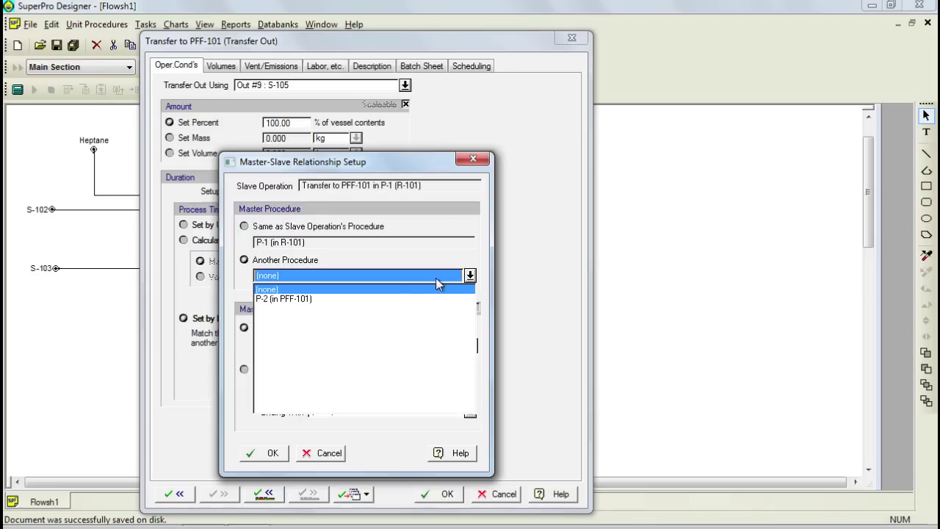
pyautogui.click(371, 299)
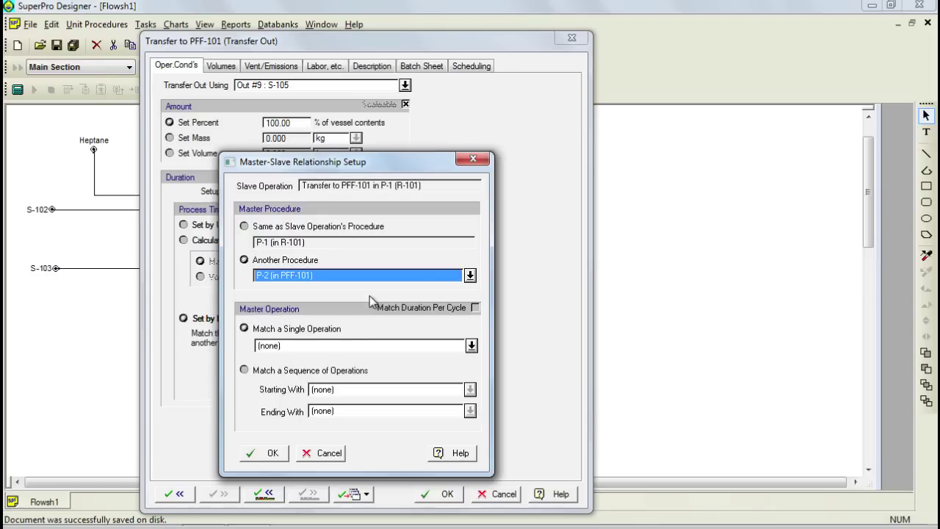
pyautogui.click(470, 346)
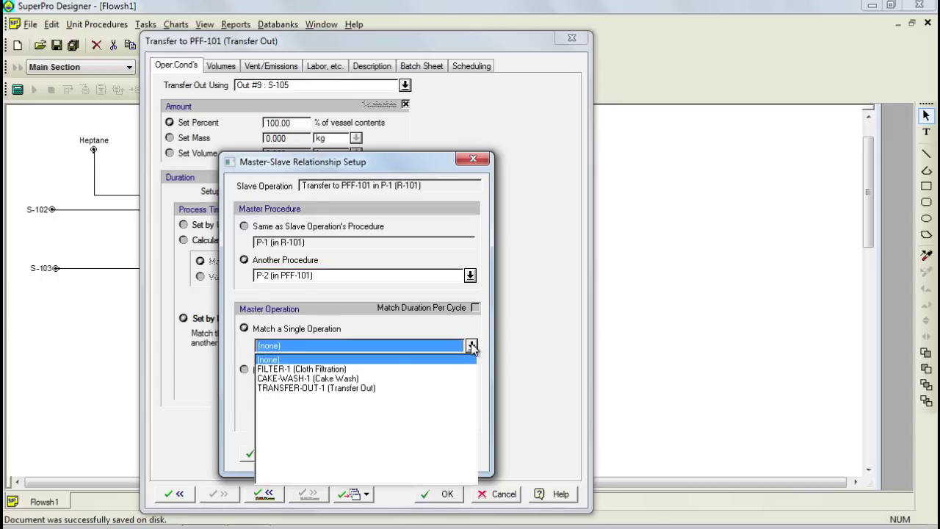
pyautogui.click(318, 370)
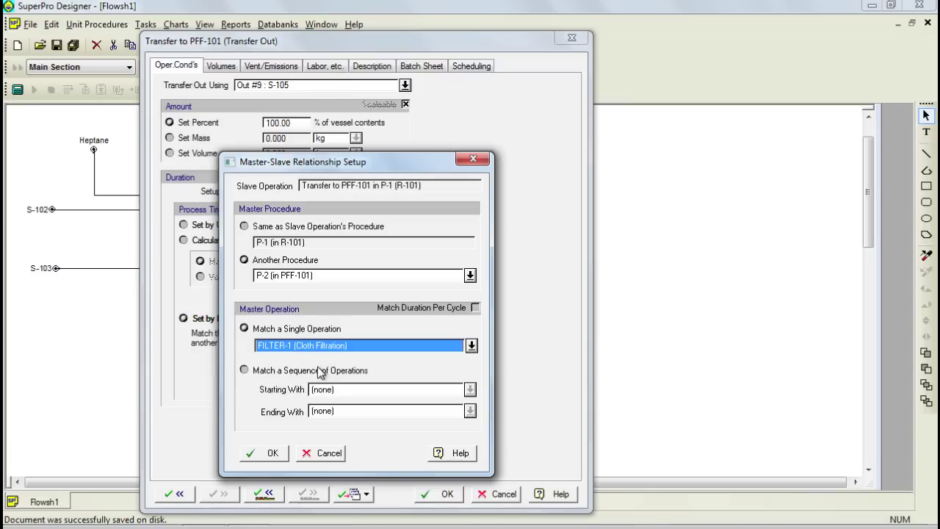
pyautogui.click(271, 454)
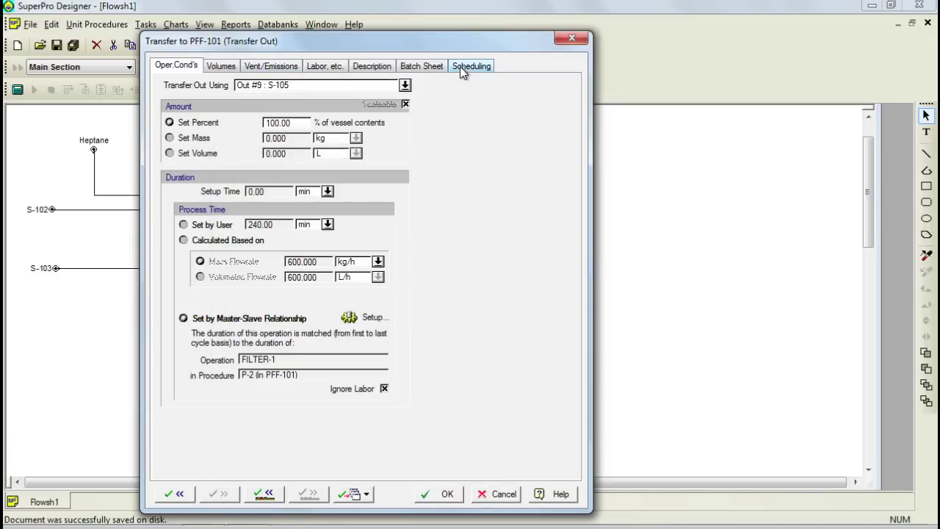
pyautogui.click(434, 496)
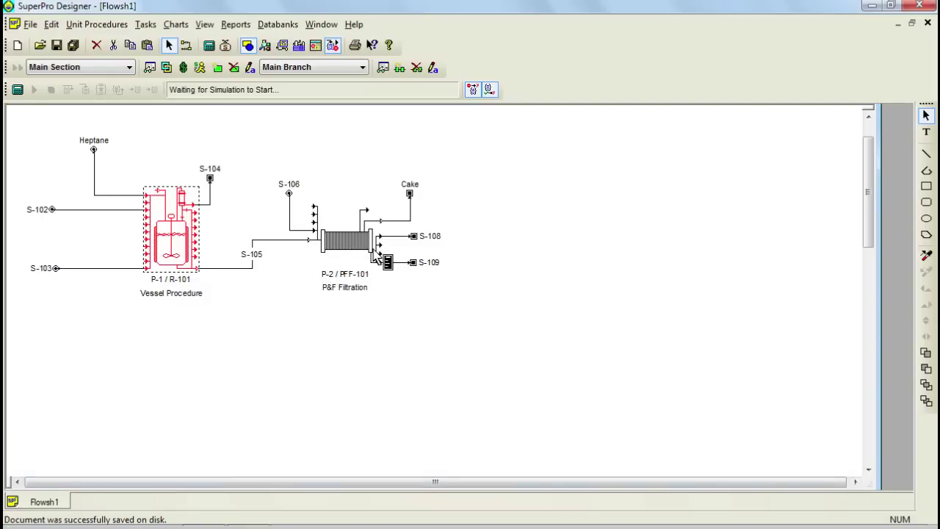
# - Bring up the FILTER-1 (Cloth Filtration) operation data of the P-2 filter
pyautogui.rightClick(358, 248)
pyautogui.moveTo(387, 266)
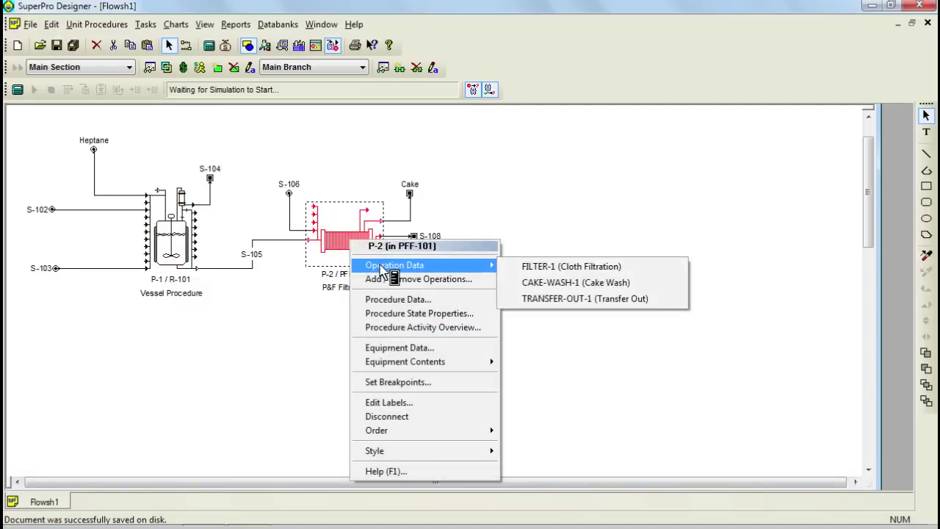
pyautogui.click(540, 267)
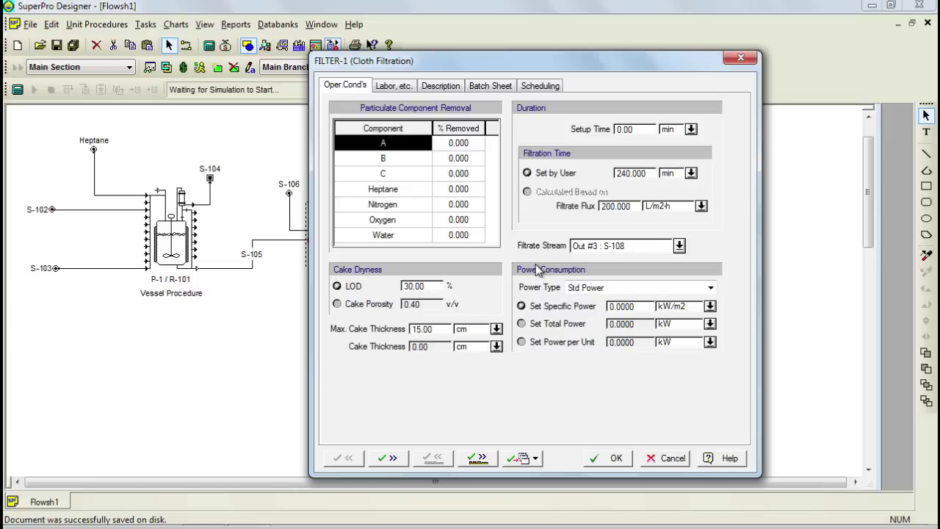
# - Set component C's removal to 95% and the cake LOD to 35%
pyautogui.click(447, 174)
pyautogui.click(451, 177)
pyautogui.click(455, 178)
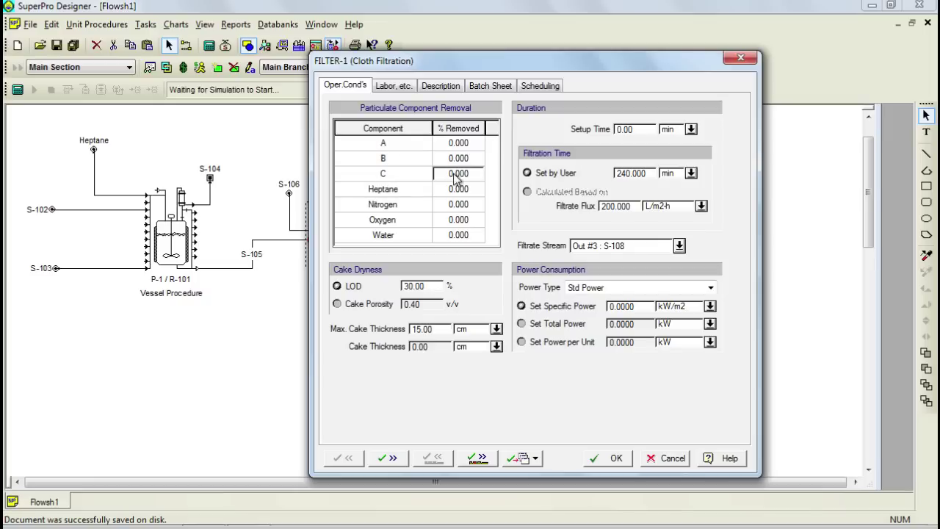
pyautogui.write('95')
pyautogui.doubleClick(408, 287)
pyautogui.write('1.00')
pyautogui.write('5')
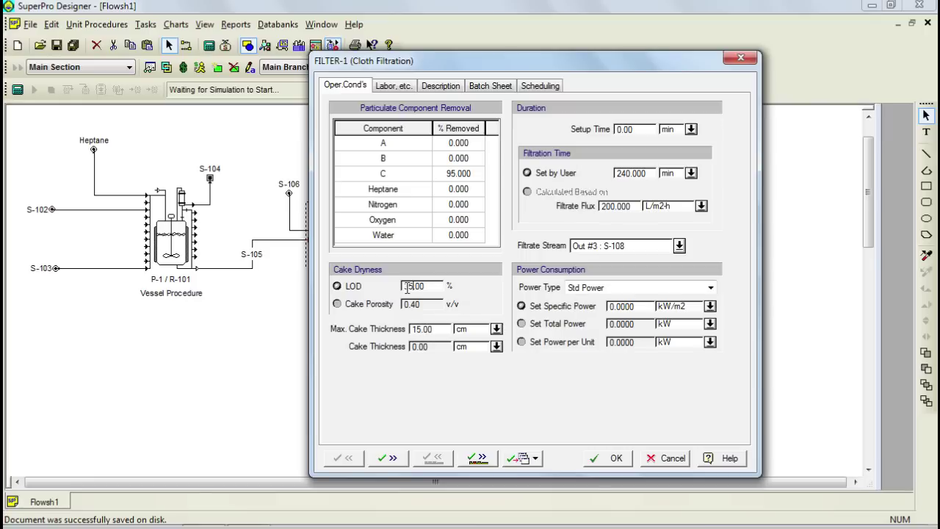
# - Set the filtration time to 3 hours
pyautogui.click(690, 173)
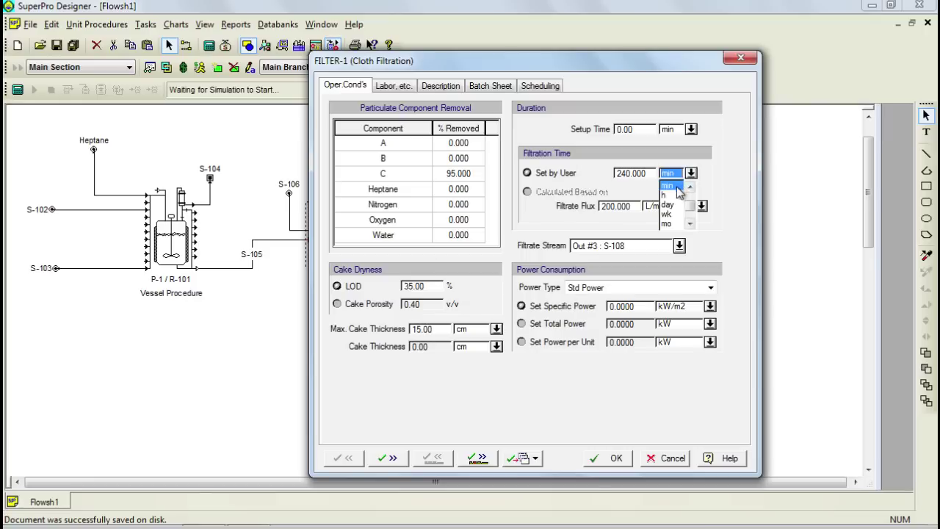
pyautogui.click(668, 195)
pyautogui.doubleClick(635, 174)
pyautogui.write('3.000')
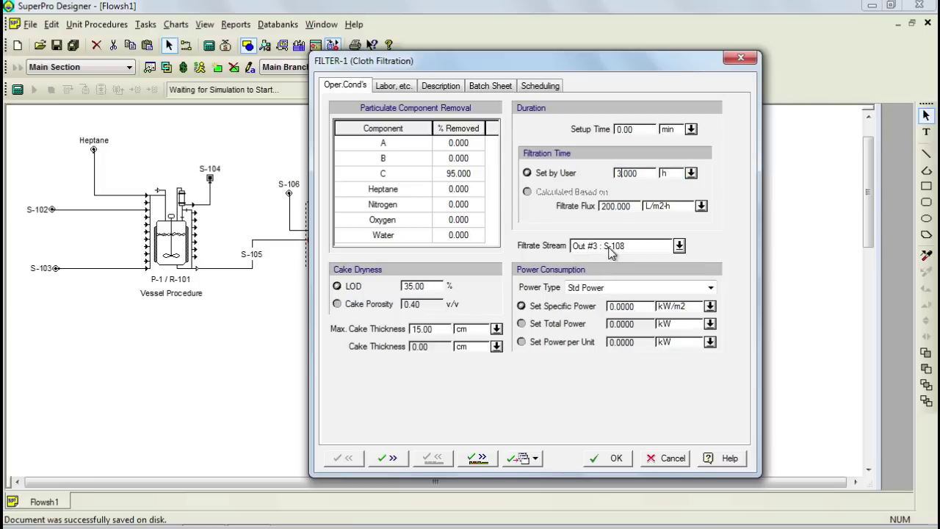
pyautogui.click(549, 87)
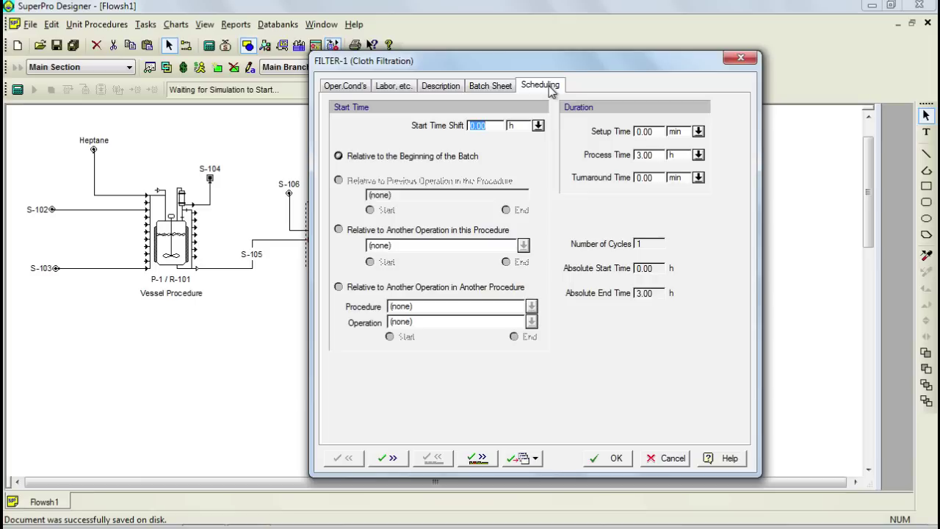
# - Schedule FILTER-1 to start with the Transfer to PFF-101 operation of P-1 (in R-101)
pyautogui.click(371, 291)
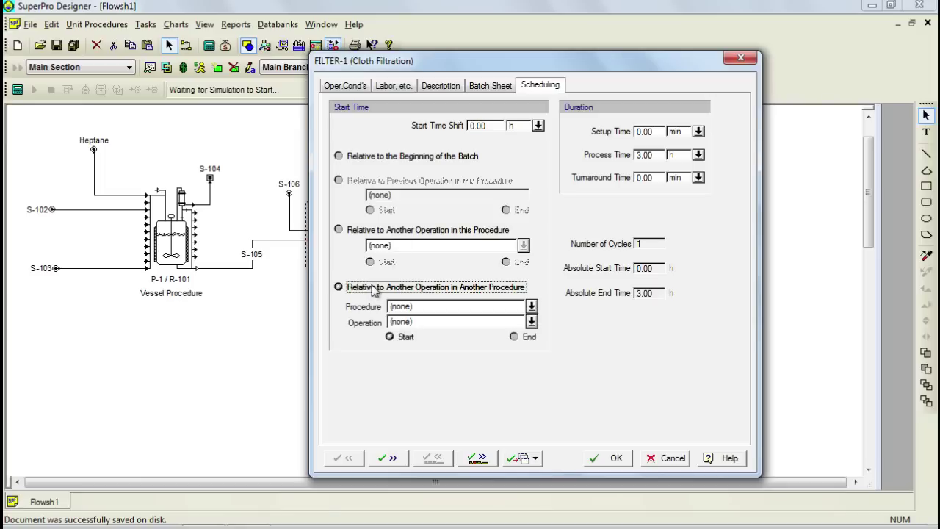
pyautogui.click(531, 306)
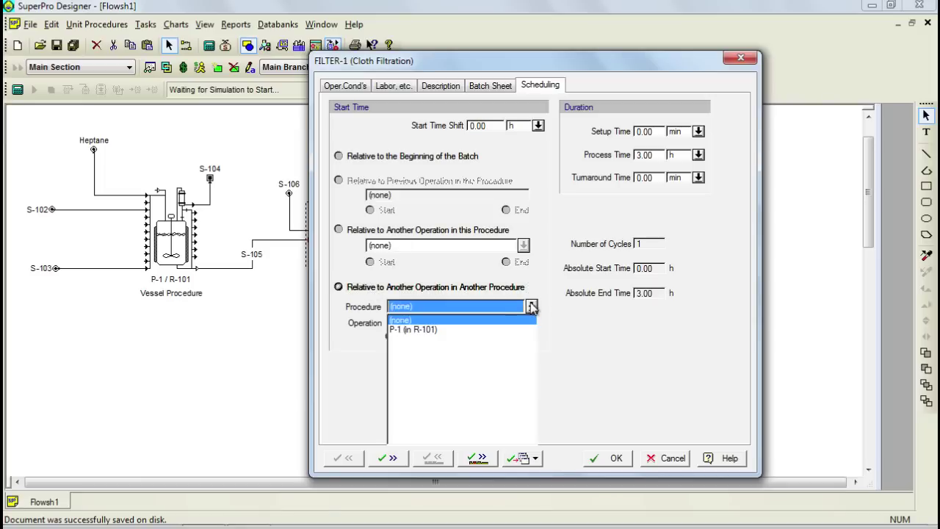
pyautogui.click(438, 331)
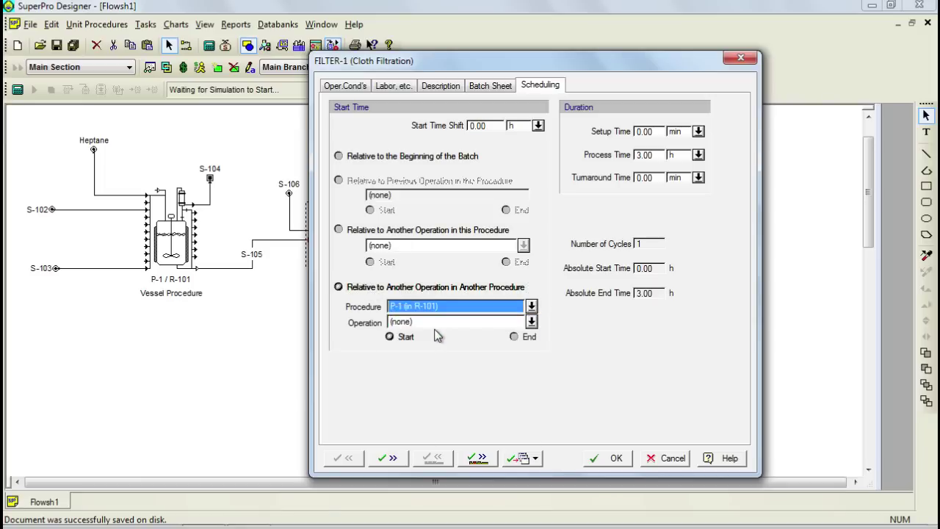
pyautogui.click(531, 322)
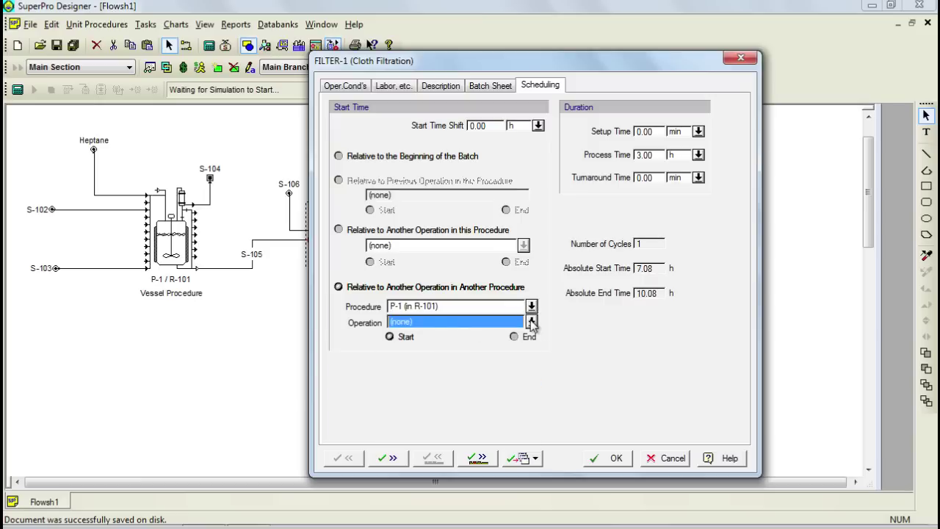
pyautogui.click(531, 321)
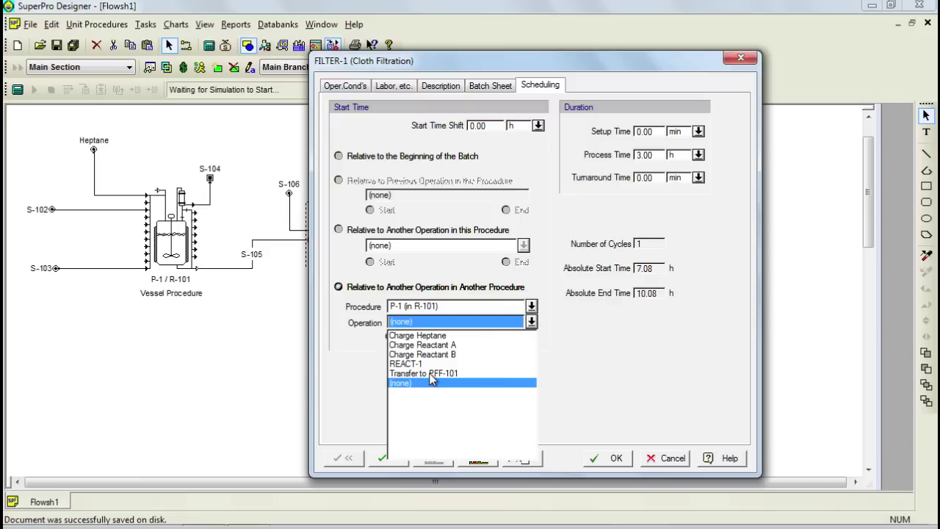
pyautogui.click(426, 373)
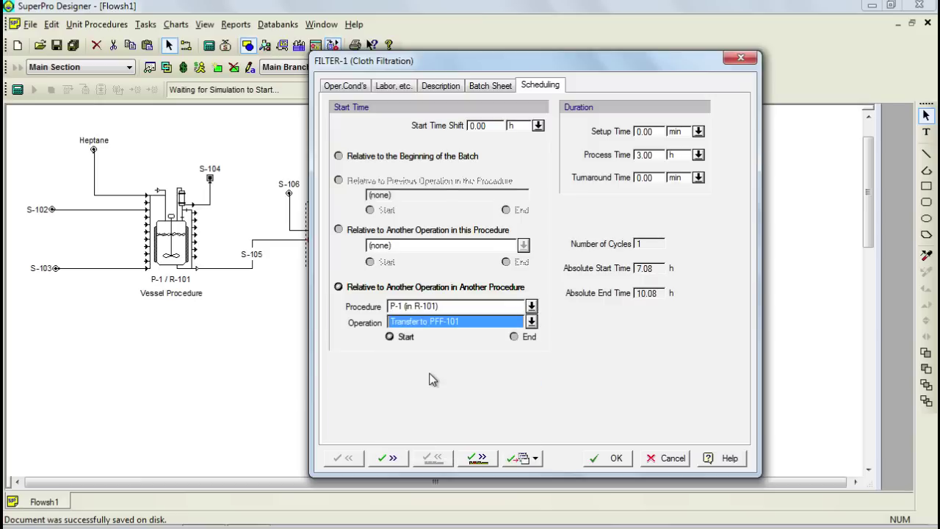
pyautogui.click(394, 457)
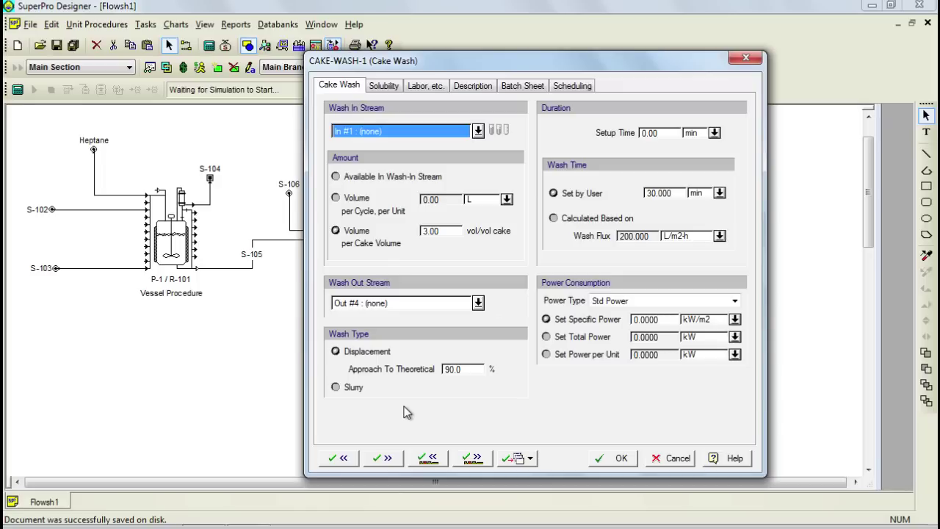
# - Use S-106 as the cake wash-in stream and S-109 as the wash-out stream
pyautogui.click(478, 131)
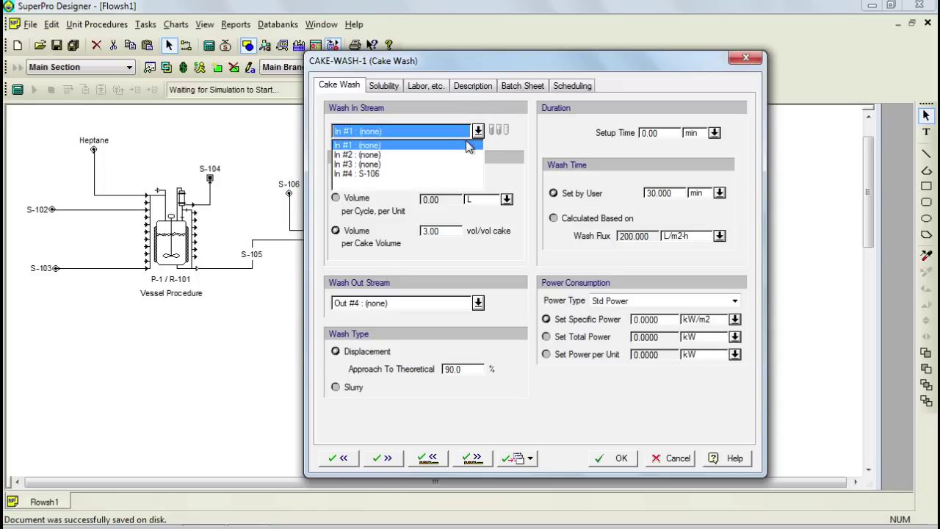
pyautogui.click(375, 176)
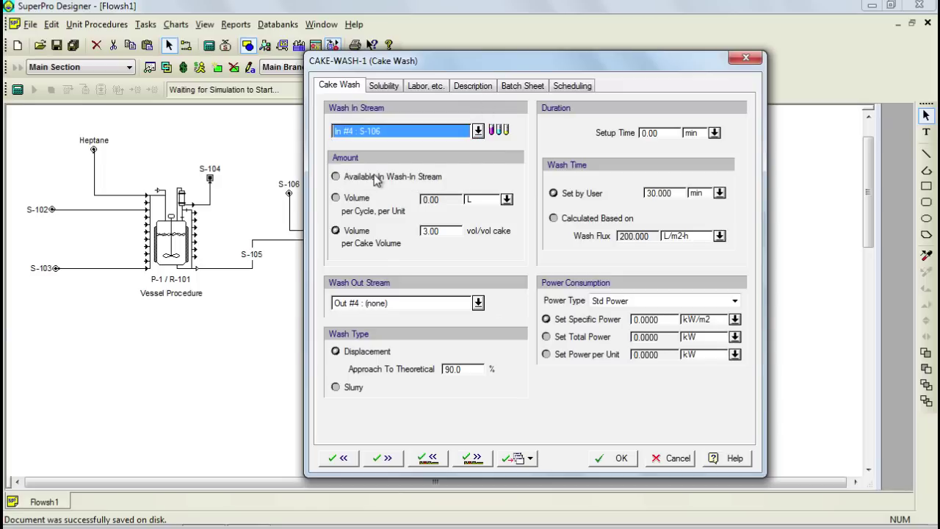
pyautogui.click(478, 303)
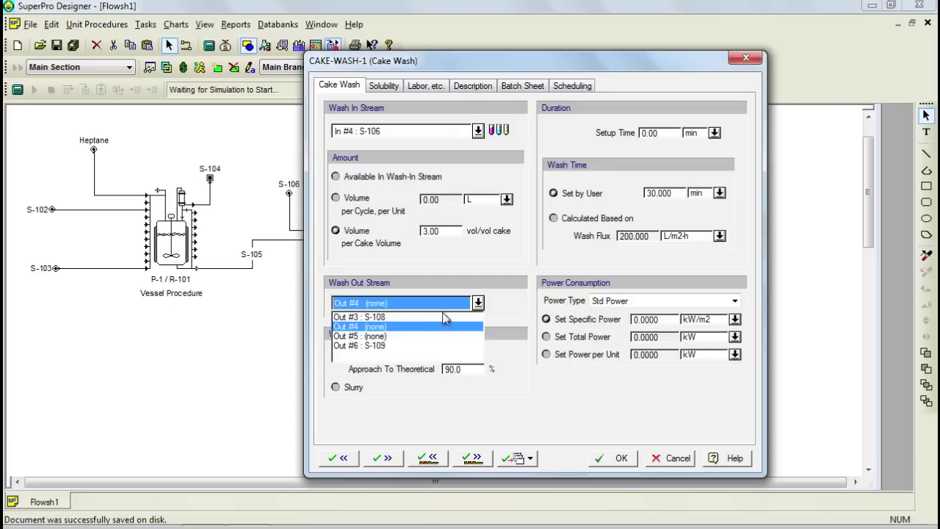
pyautogui.click(393, 346)
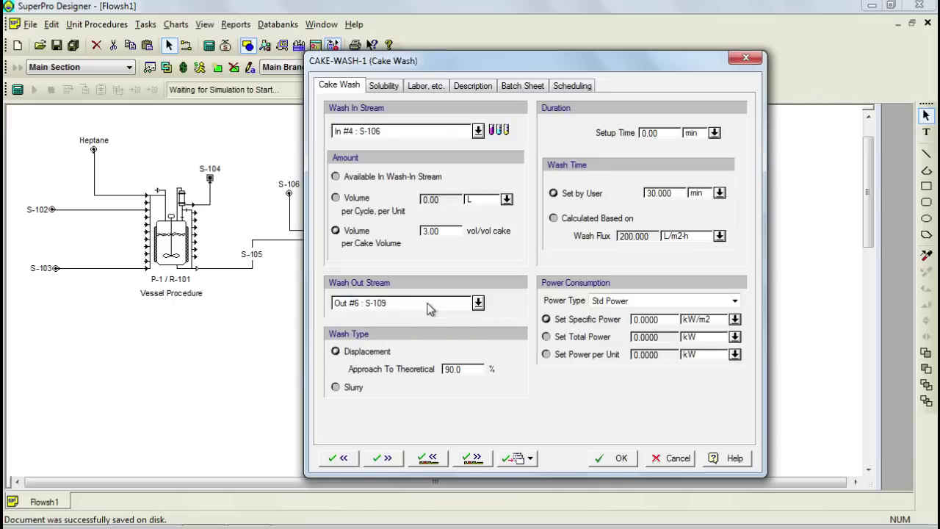
pyautogui.click(503, 132)
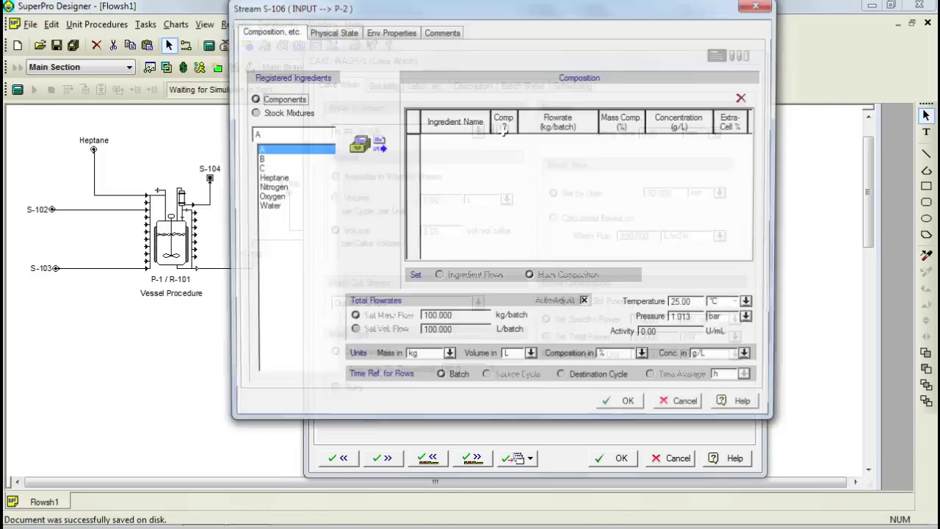
# - Fill wash stream S-106 with Heptane only, 100 kg/batch
pyautogui.doubleClick(286, 179)
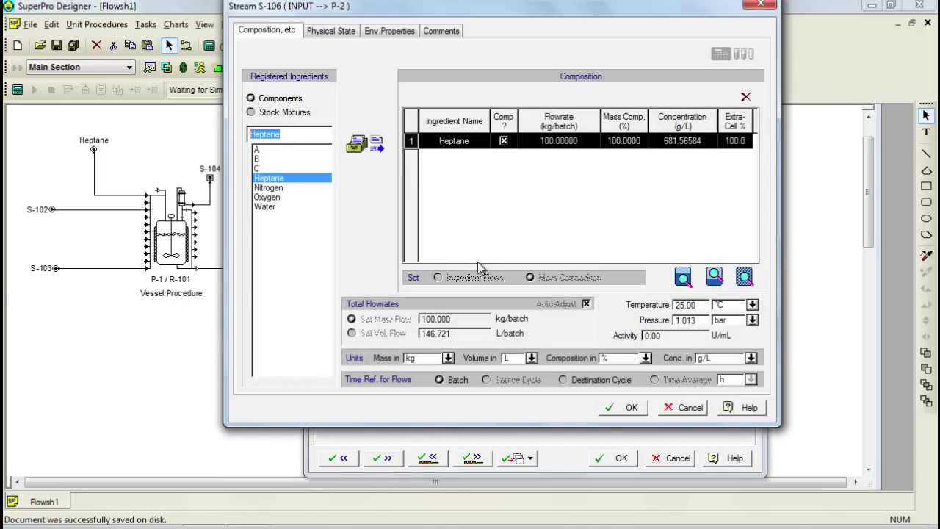
pyautogui.click(630, 409)
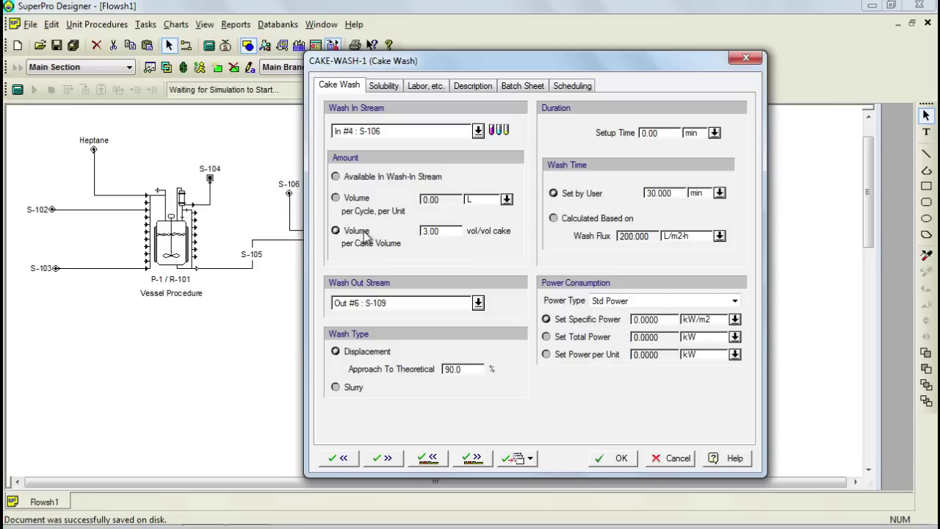
# - Calculate the cake wash time from the 200 L/m2·h wash flux
pyautogui.click(554, 219)
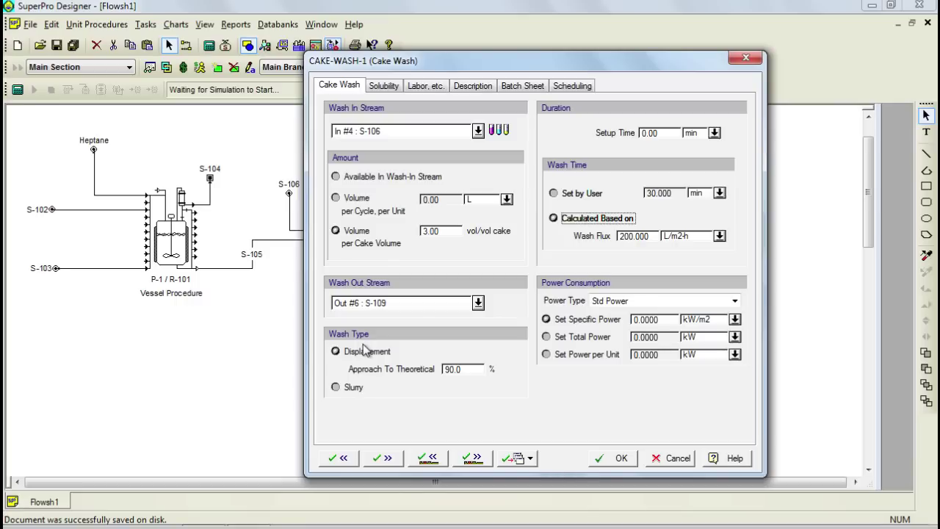
pyautogui.click(384, 458)
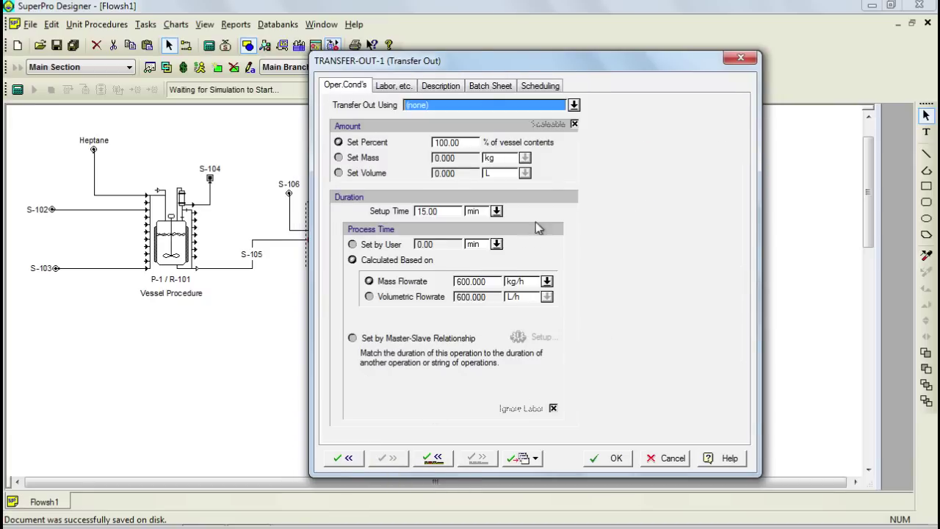
# - Unload through Out #2 : Cake with a 5.00 min setup and a user-set 30.00 min process time
pyautogui.click(573, 105)
pyautogui.click(523, 126)
pyautogui.doubleClick(434, 213)
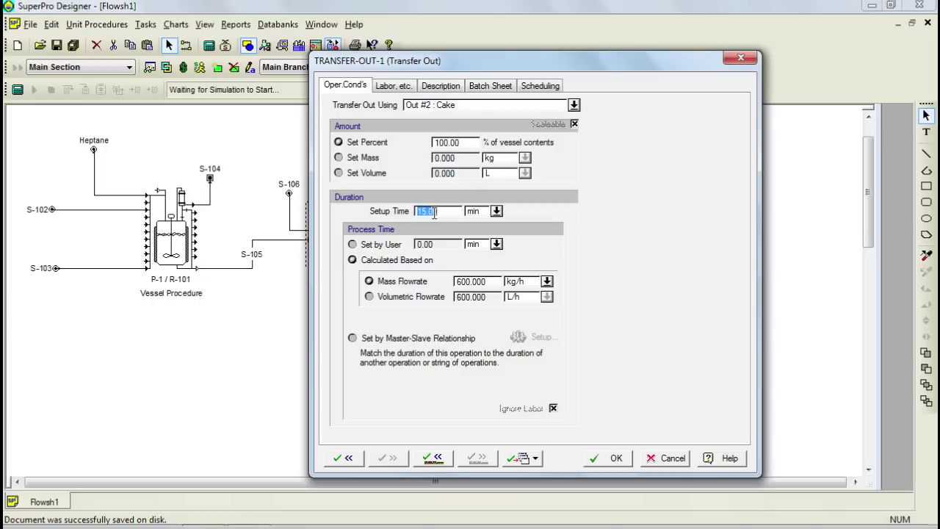
pyautogui.write('5.00')
pyautogui.click(353, 244)
pyautogui.doubleClick(423, 244)
pyautogui.write('30.00')
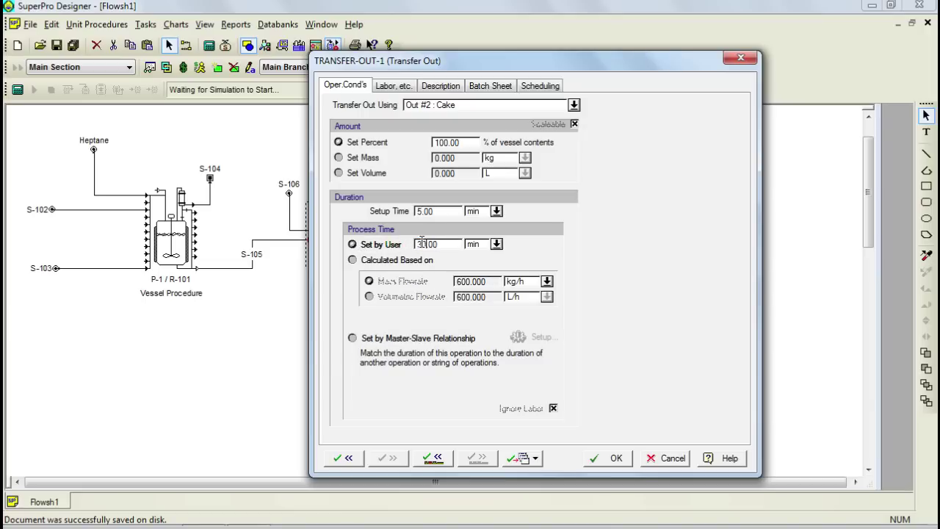
pyautogui.click(616, 459)
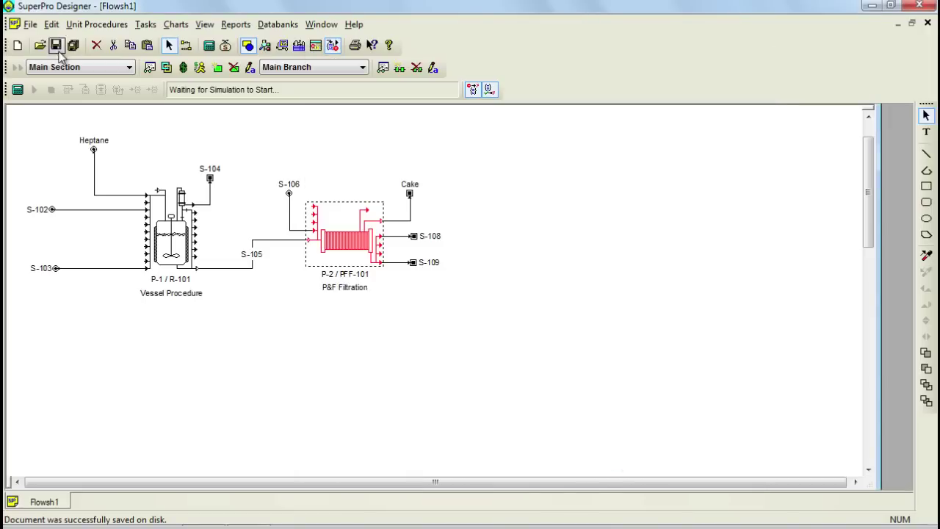
# - Solve the mass and energy balances and confirm the Cake stream carries 81.49 kg/batch
pyautogui.click(210, 47)
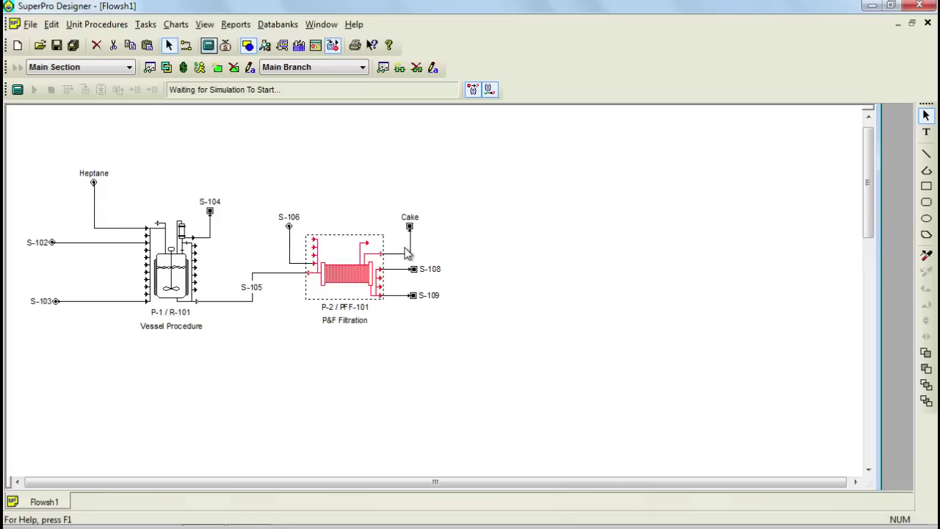
pyautogui.doubleClick(407, 254)
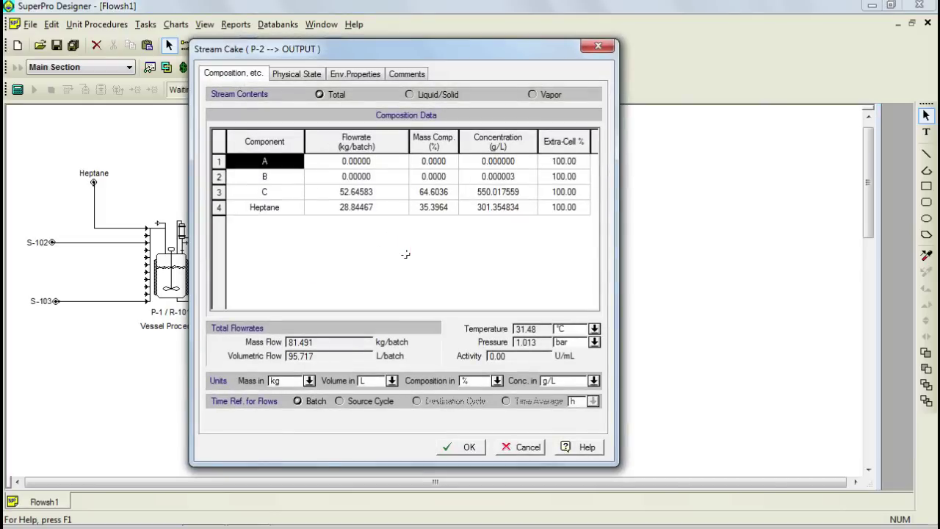
pyautogui.click(467, 448)
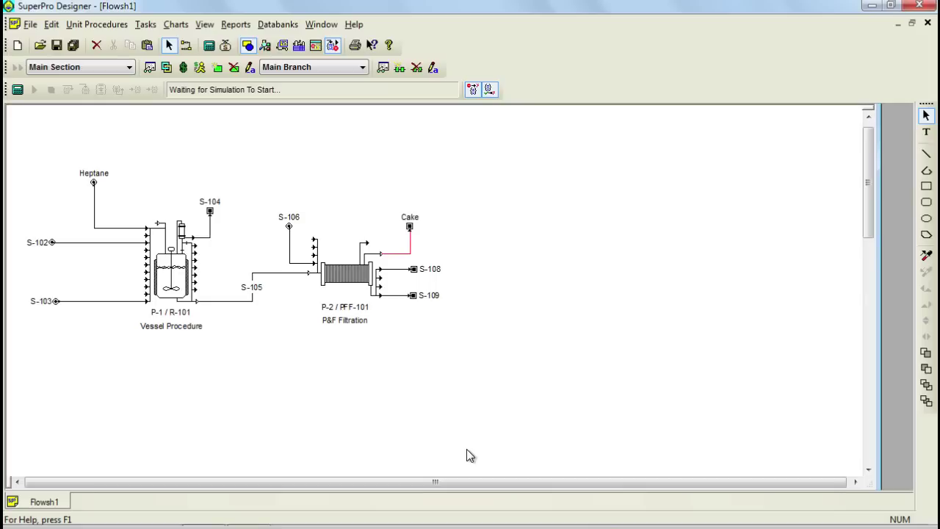
# - Add an info tag to the Cake stream, placed Vertical Near Destination, showing 81.49 kg/batch
pyautogui.rightClick(408, 255)
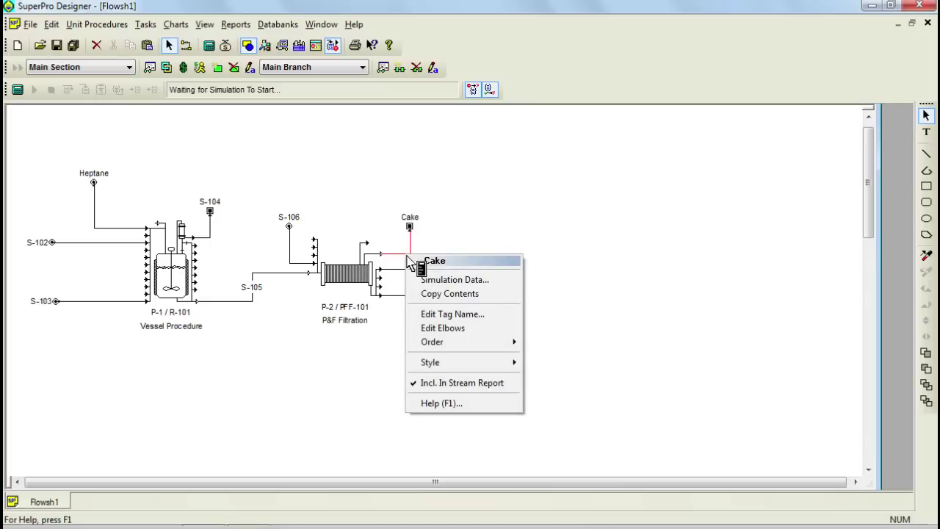
pyautogui.moveTo(466, 365)
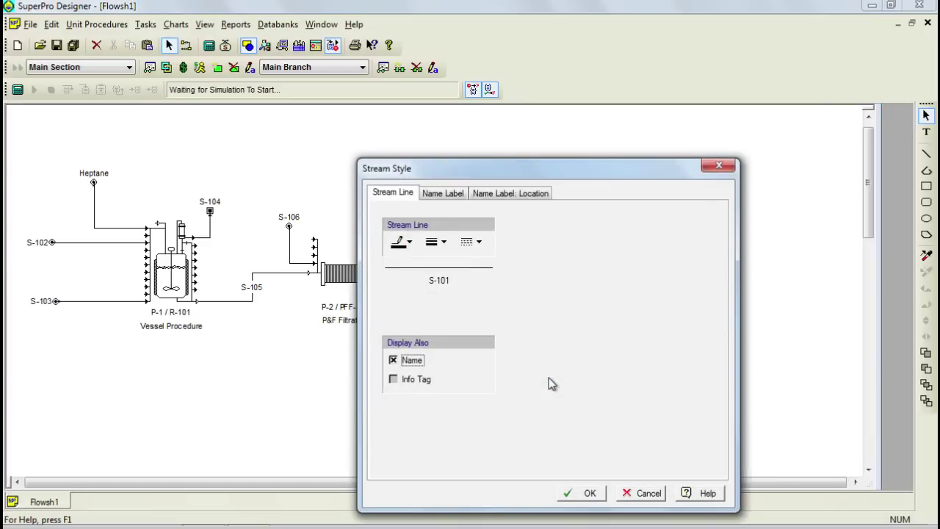
pyautogui.click(413, 382)
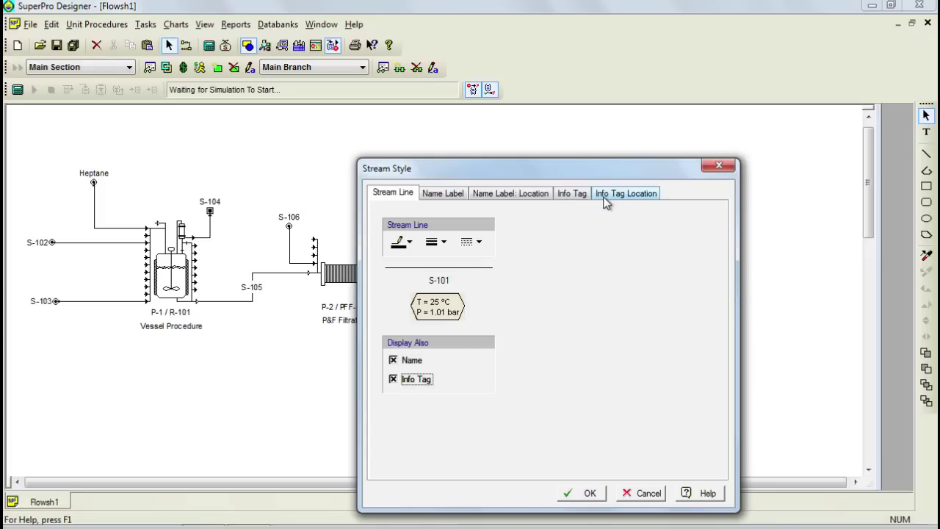
pyautogui.click(581, 196)
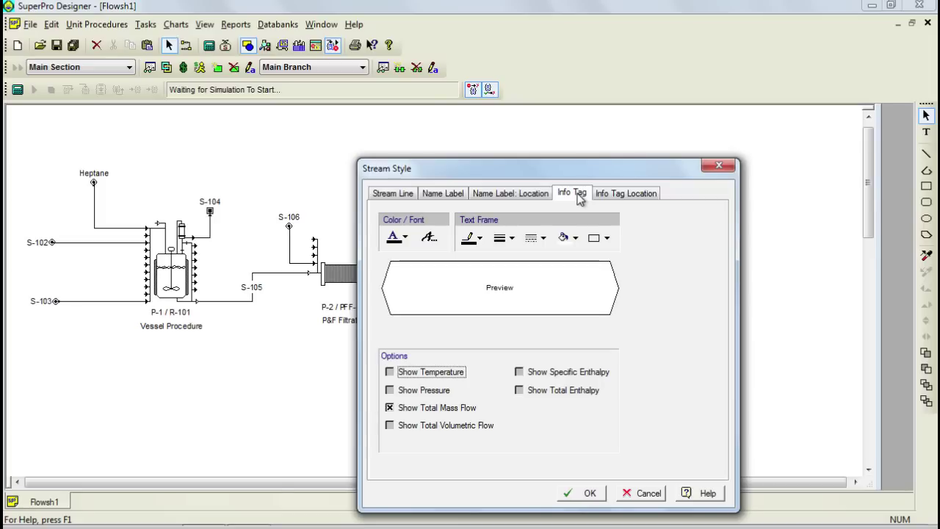
pyautogui.click(609, 195)
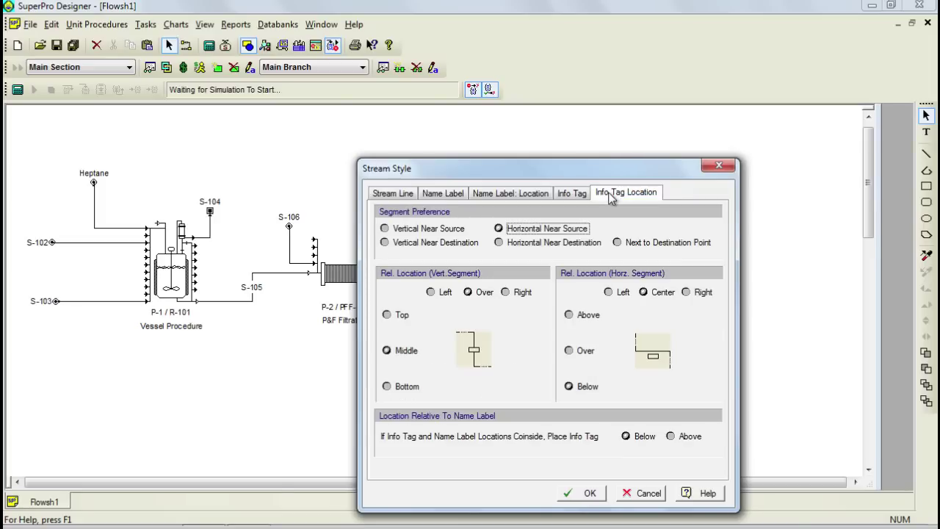
pyautogui.click(387, 243)
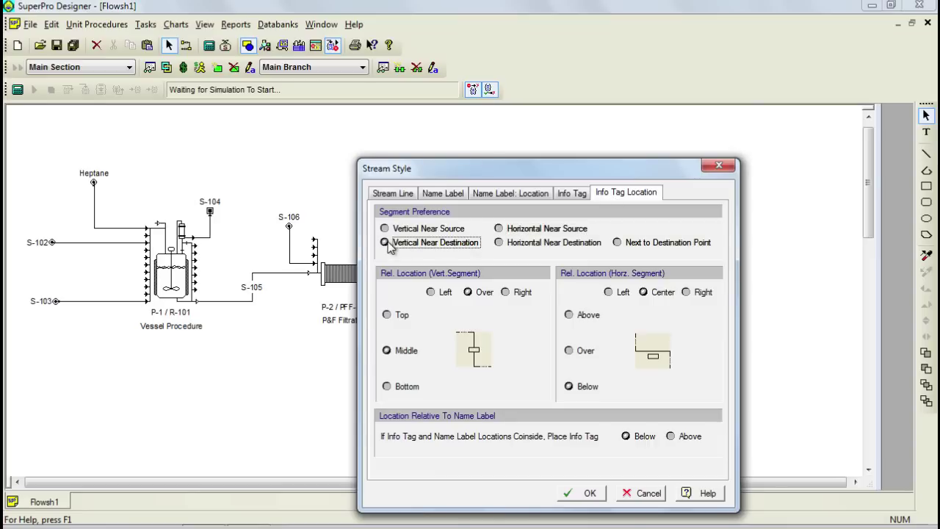
pyautogui.click(590, 495)
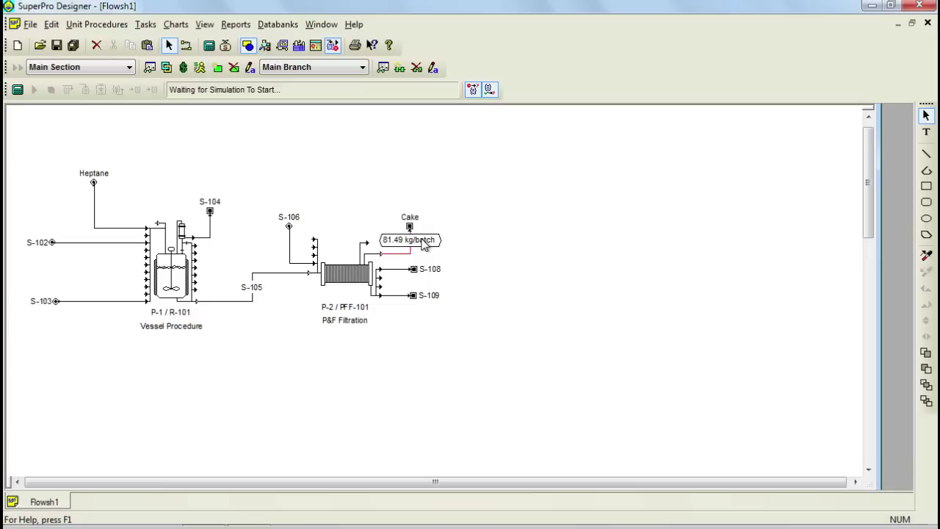
# - Show the stream summary table, add all streams to its contents, then hide the table
pyautogui.click(298, 47)
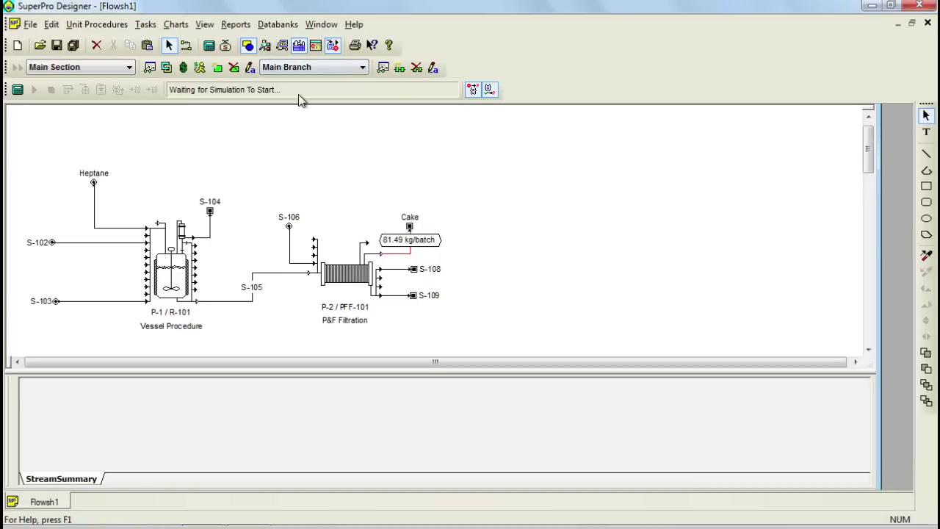
pyautogui.rightClick(398, 417)
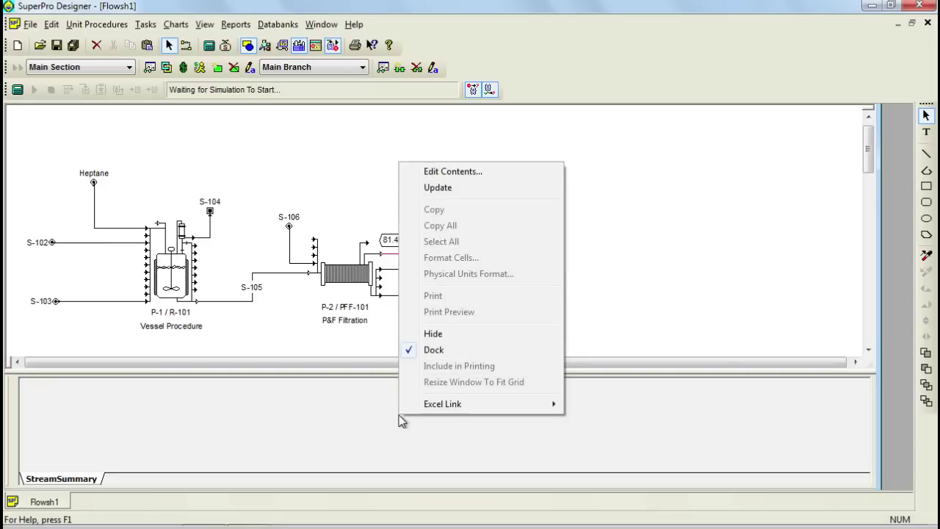
pyautogui.click(461, 174)
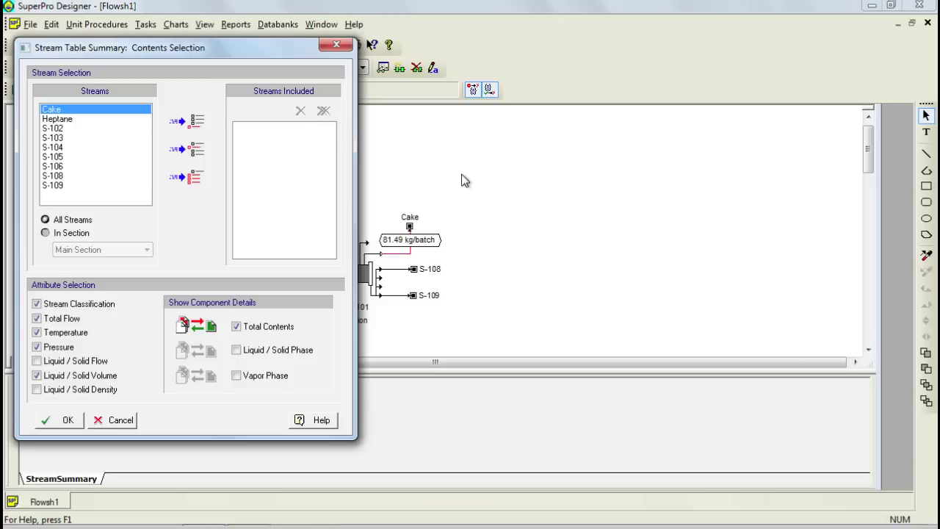
pyautogui.click(203, 182)
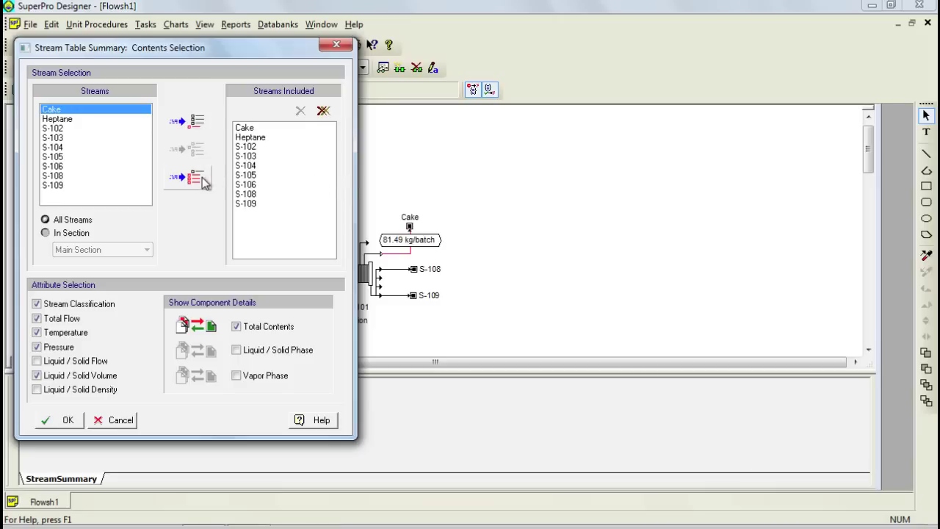
pyautogui.click(72, 421)
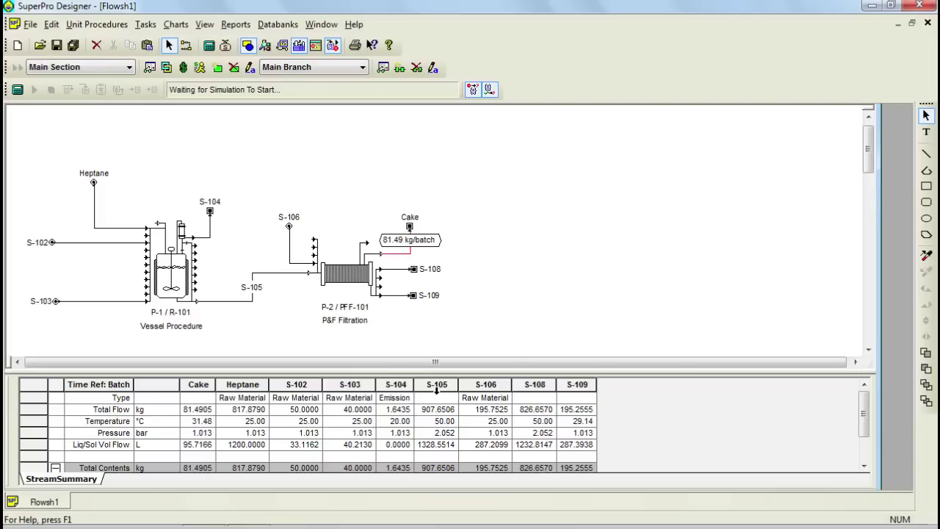
pyautogui.click(298, 46)
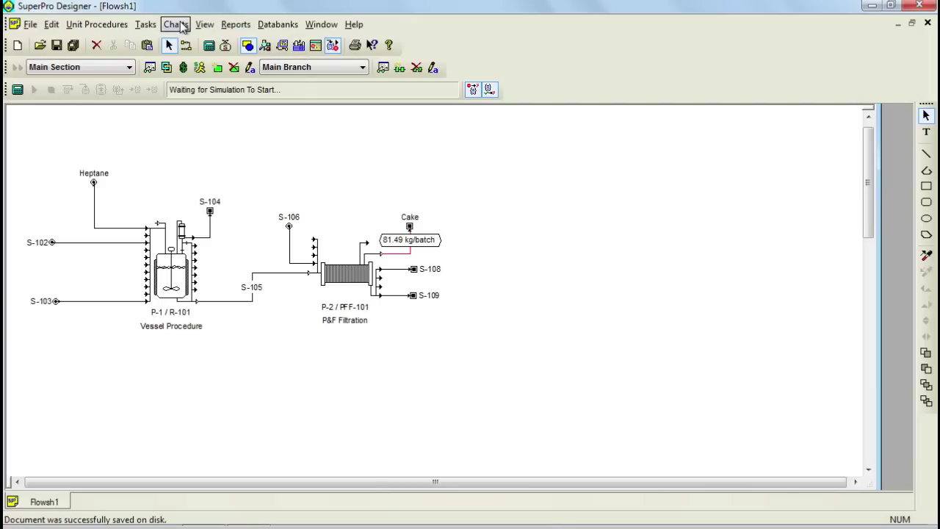
# - Open the single-batch operations Gantt chart and enlarge its window
pyautogui.click(176, 24)
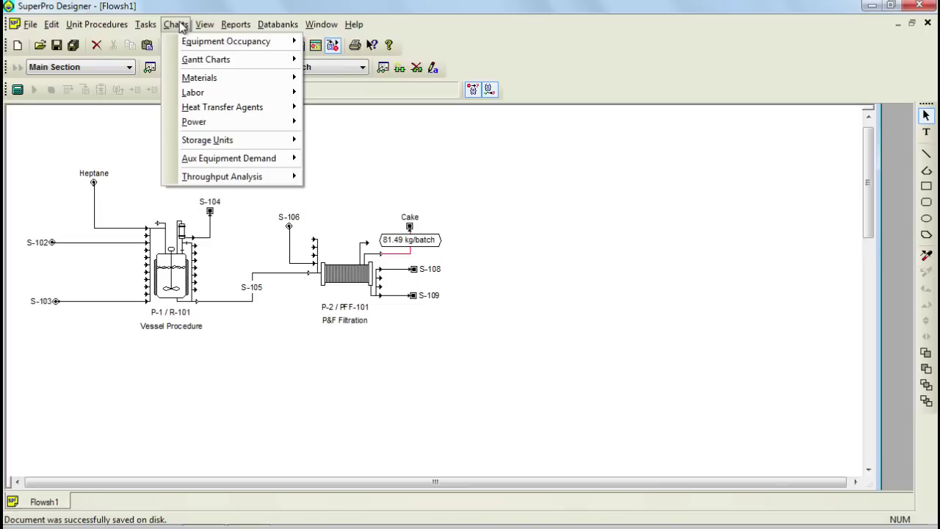
pyautogui.moveTo(187, 60)
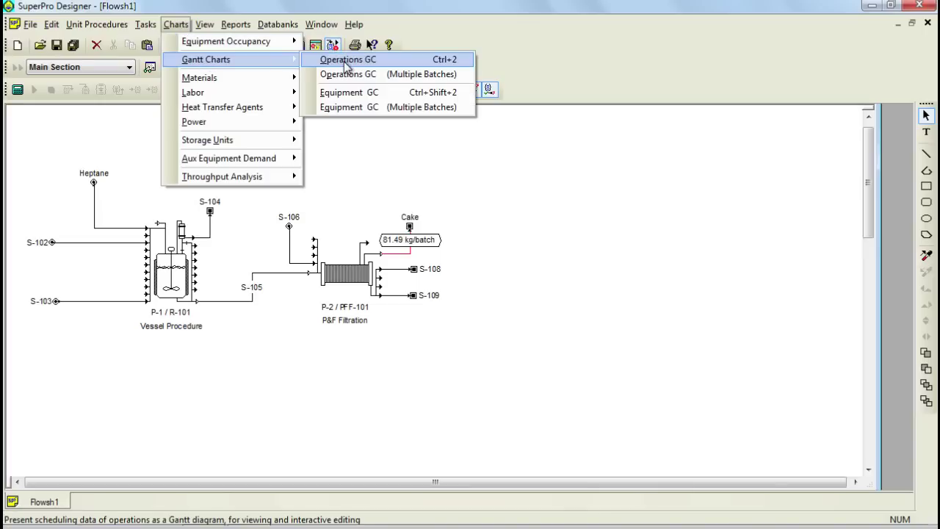
pyautogui.click(347, 62)
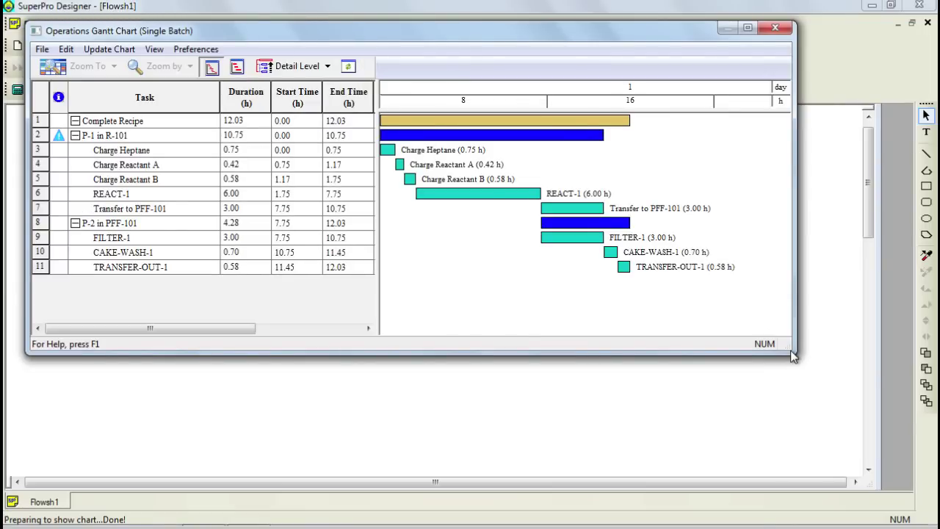
pyautogui.moveTo(790, 349); pyautogui.dragTo(820, 436)
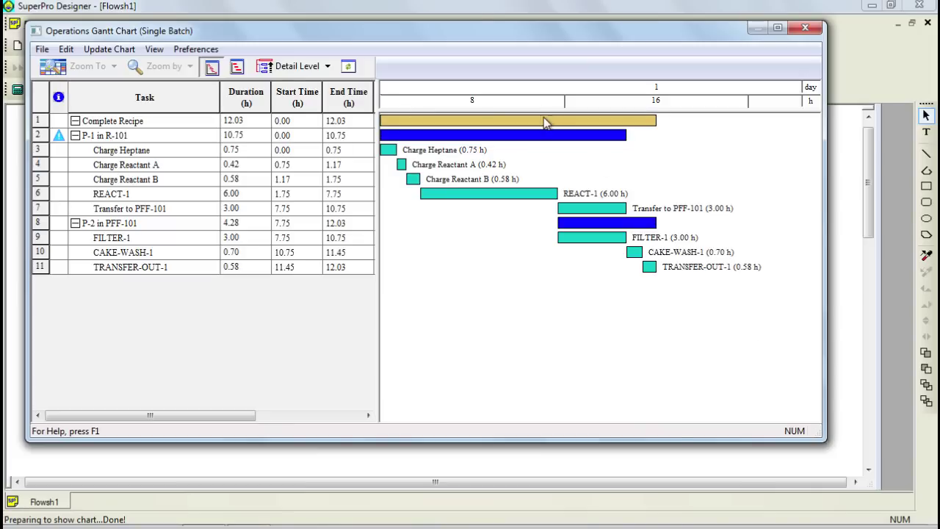
# - Read the task timings (12.03 h recipe, FILTER-1 at 7.75–10.75 h), then close the chart
pyautogui.moveTo(544, 122)
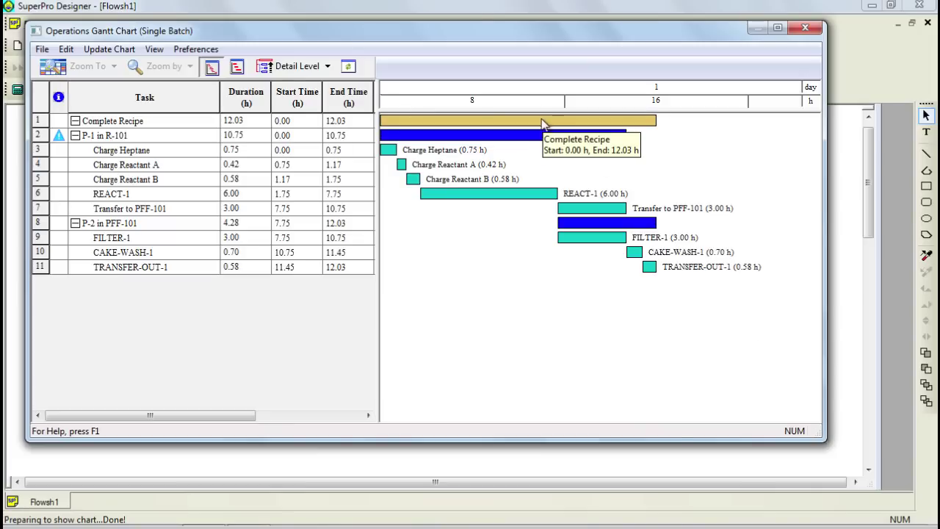
pyautogui.moveTo(555, 139)
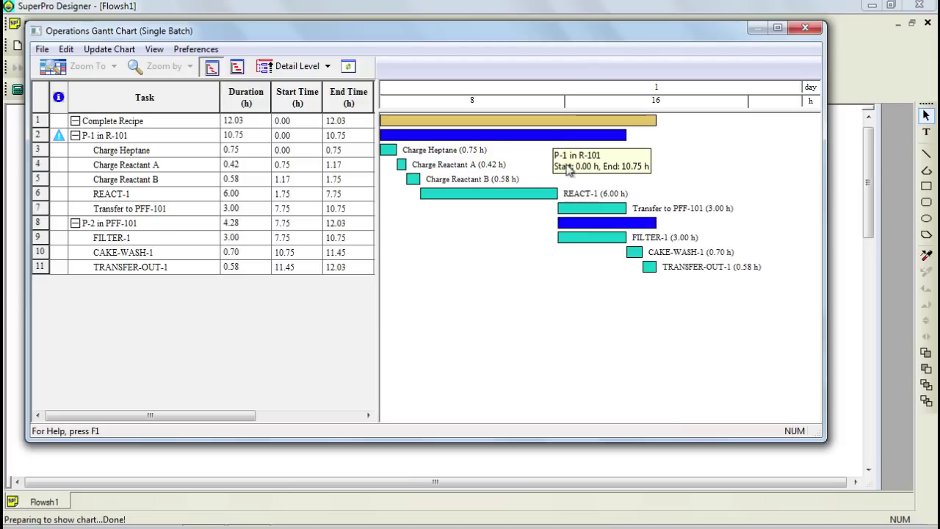
pyautogui.moveTo(605, 224)
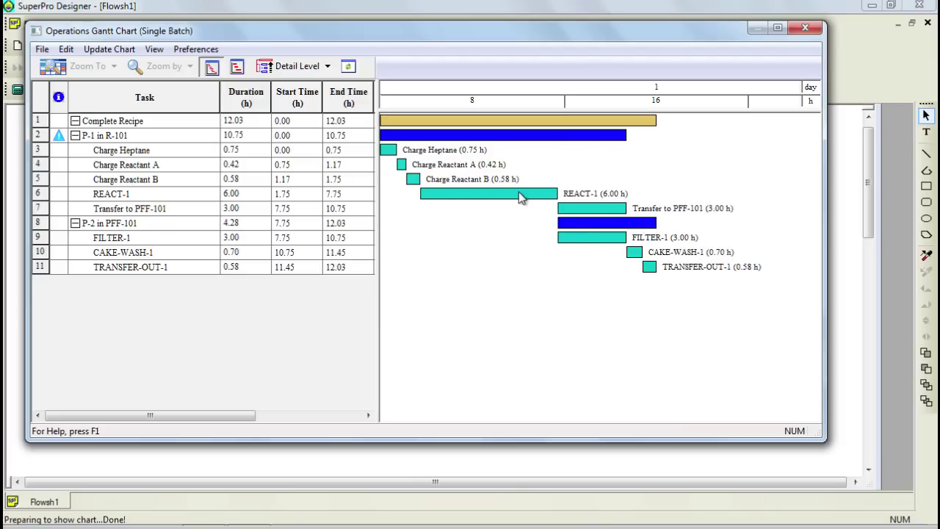
pyautogui.moveTo(519, 197)
pyautogui.moveTo(578, 211)
pyautogui.moveTo(586, 239)
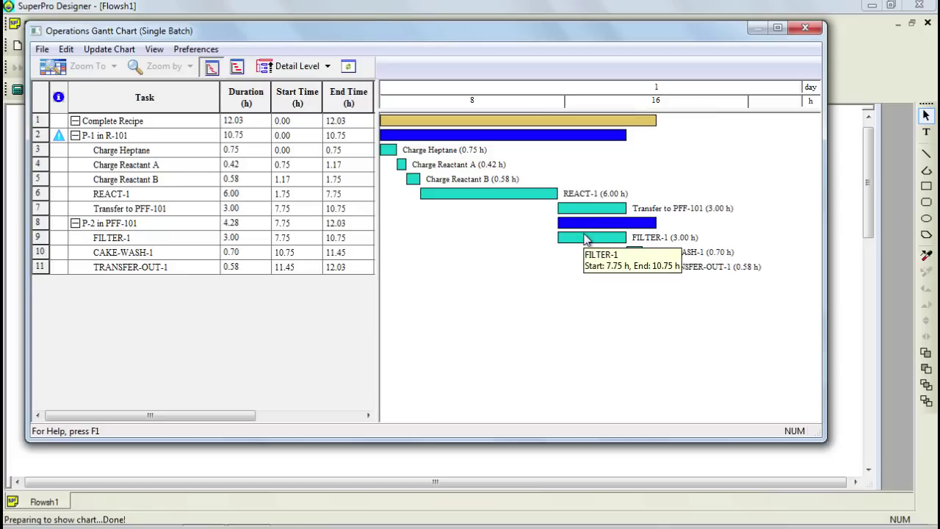
pyautogui.click(807, 27)
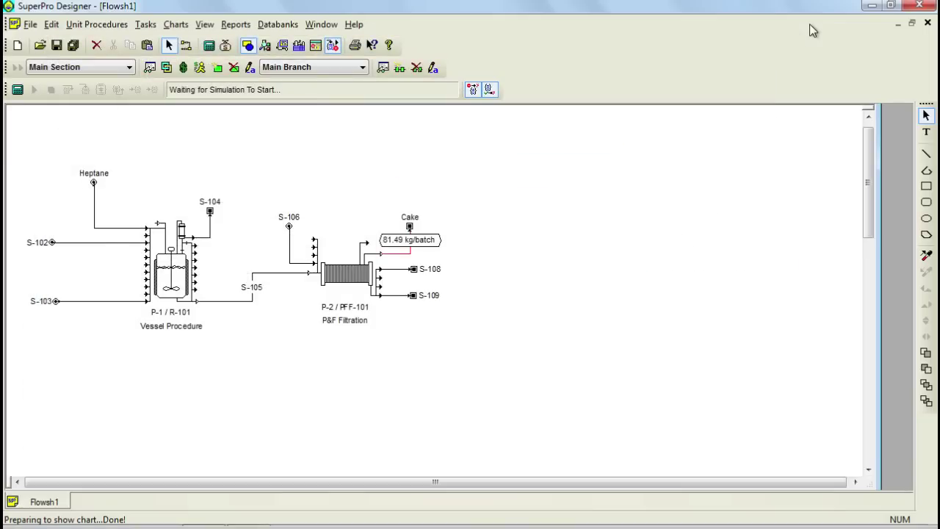
# - Open the multiple-batch equipment occupancy chart and enlarge its window
pyautogui.click(182, 26)
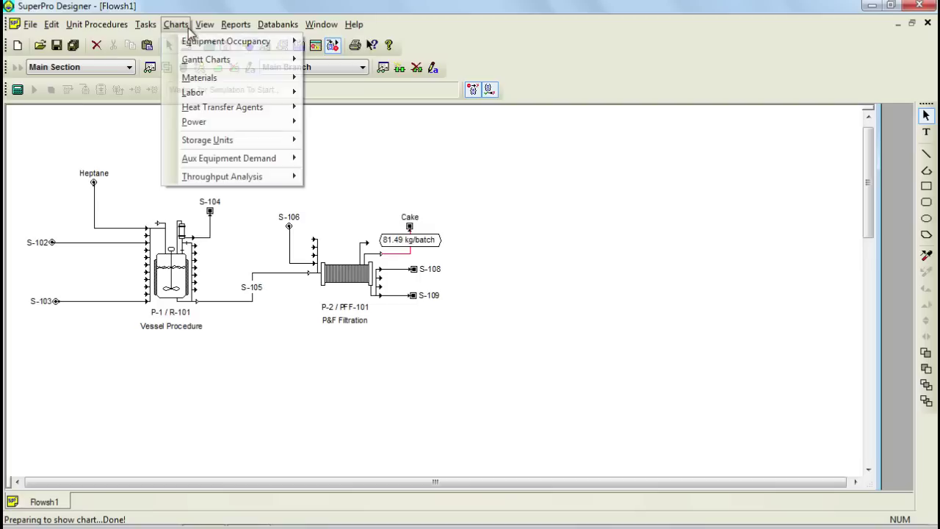
pyautogui.moveTo(225, 44)
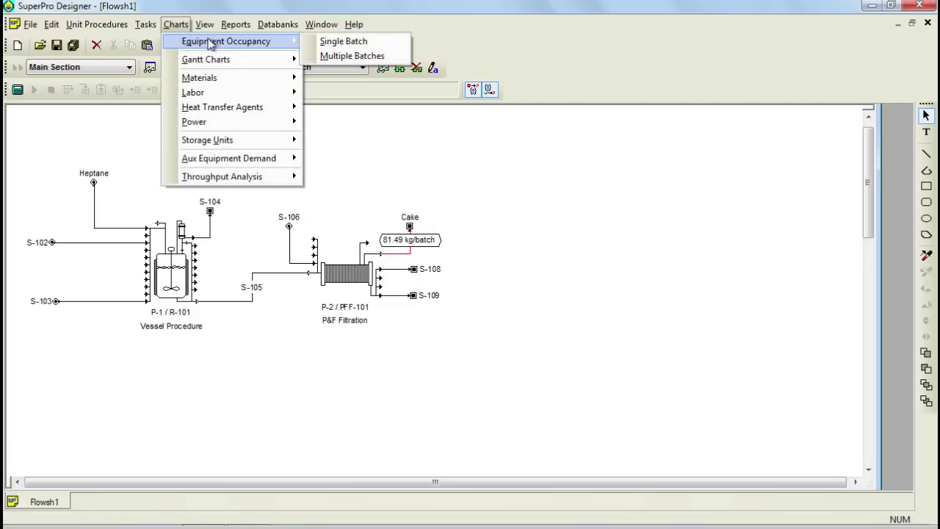
pyautogui.click(362, 57)
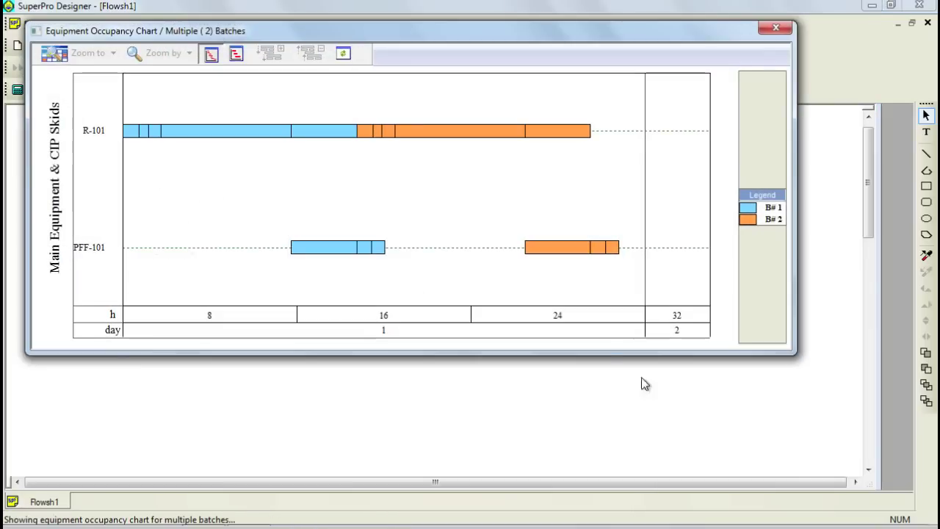
pyautogui.moveTo(794, 355); pyautogui.dragTo(851, 458)
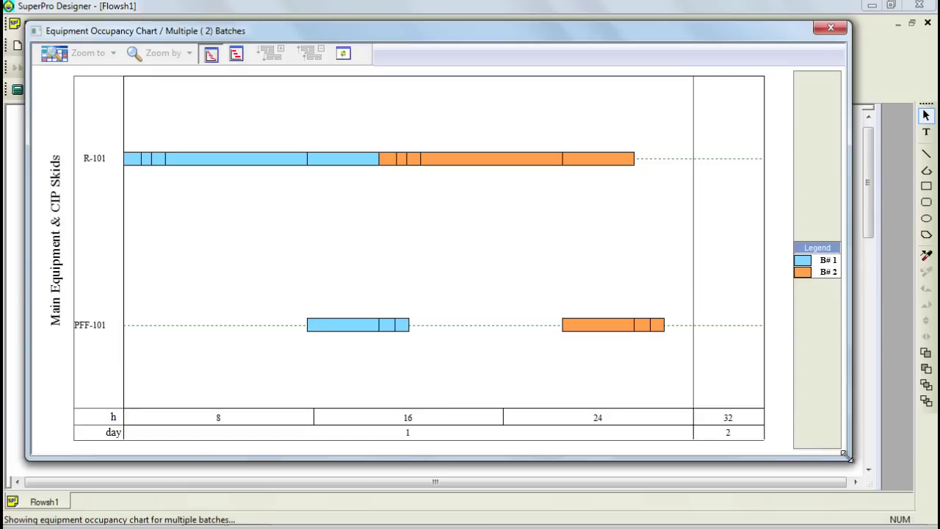
# - Set the occupancy chart to 5 batches, then close the chart
pyautogui.rightClick(496, 128)
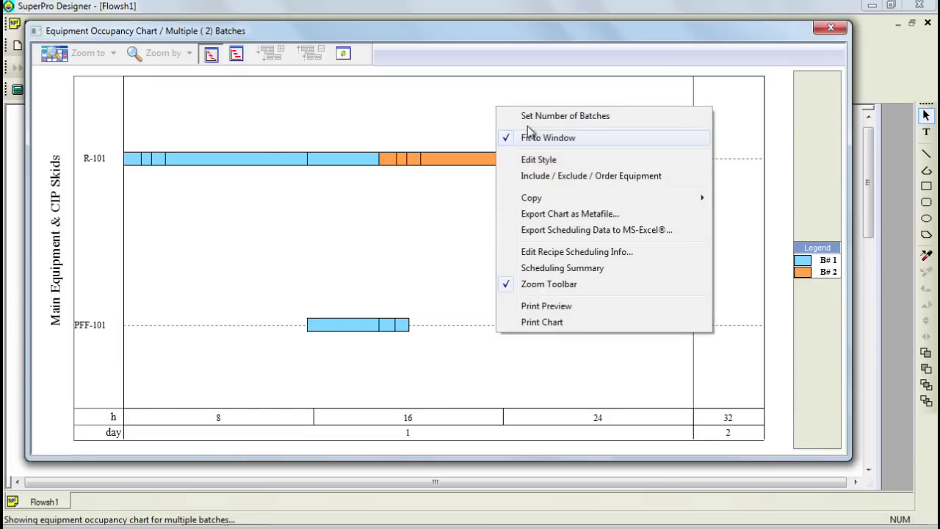
pyautogui.click(527, 116)
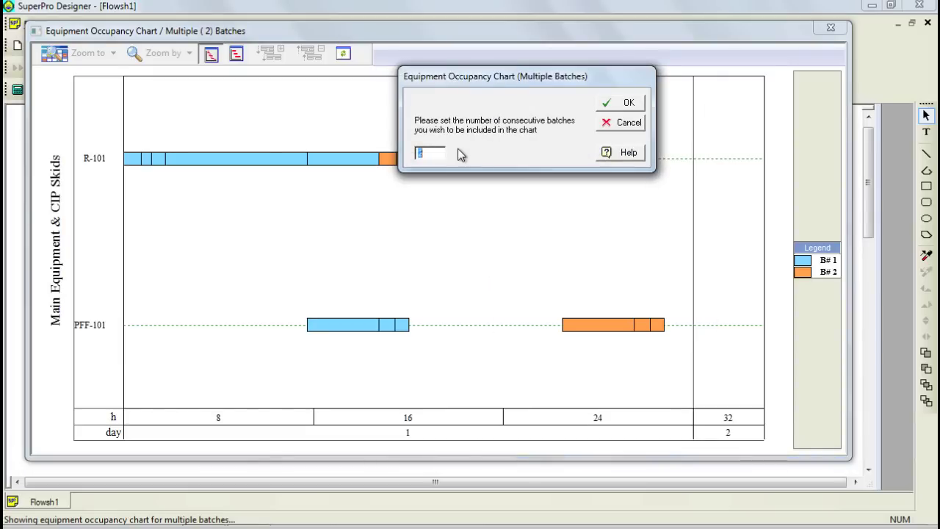
pyautogui.write('5')
pyautogui.click(623, 102)
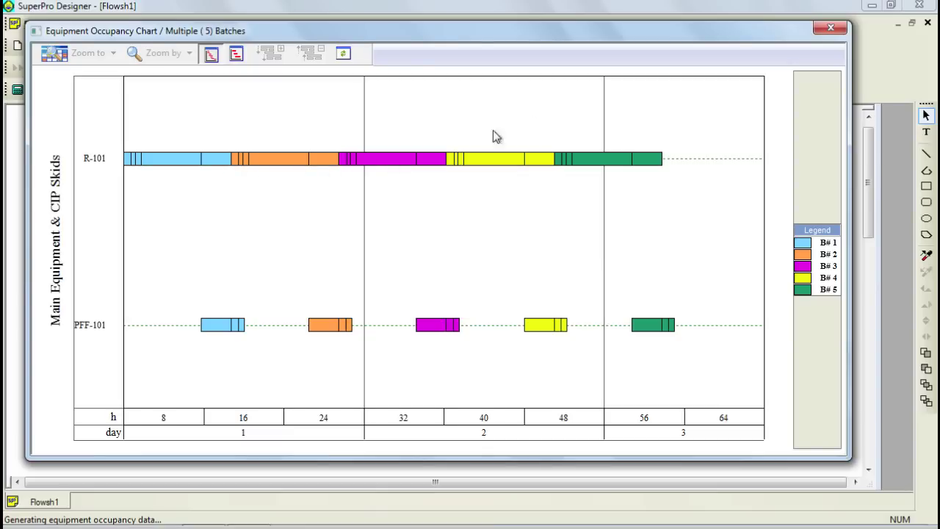
pyautogui.click(829, 29)
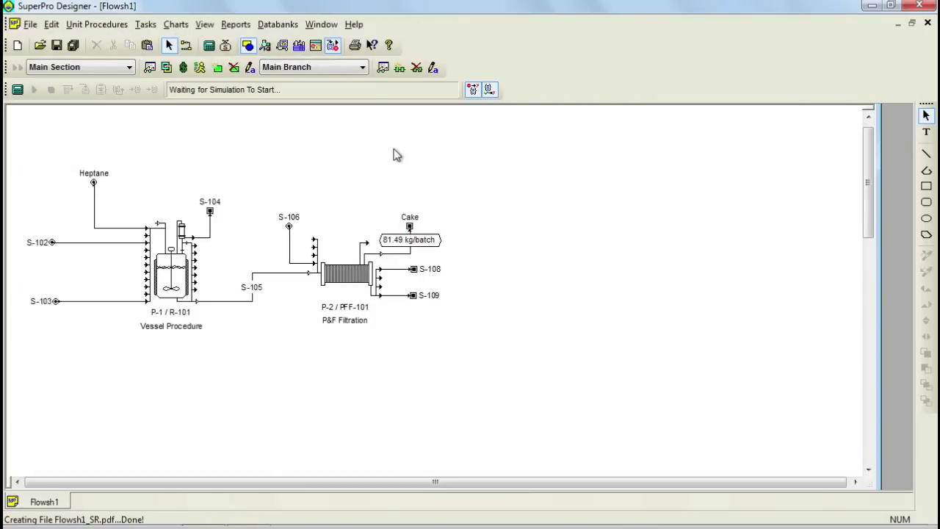
# - Keep PDF as the report export format and generate the Materials & Streams (SR) report
pyautogui.click(236, 25)
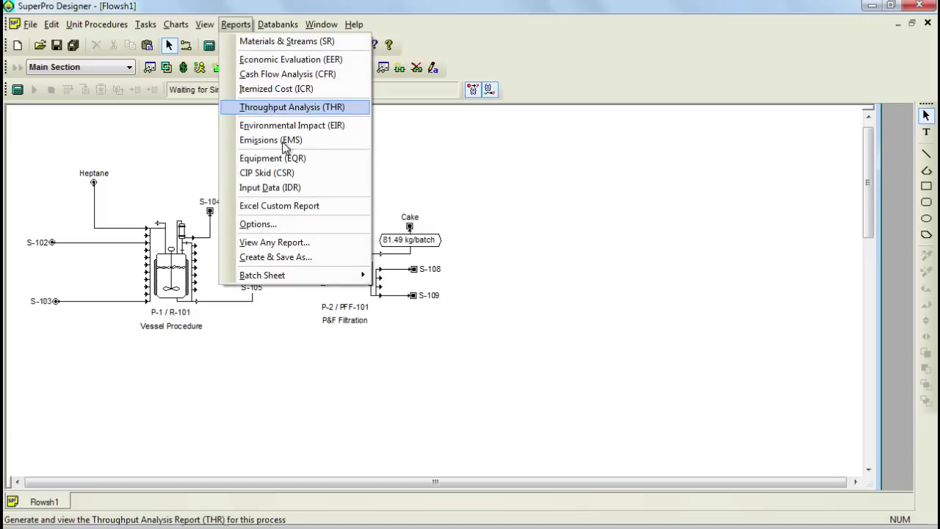
pyautogui.click(268, 229)
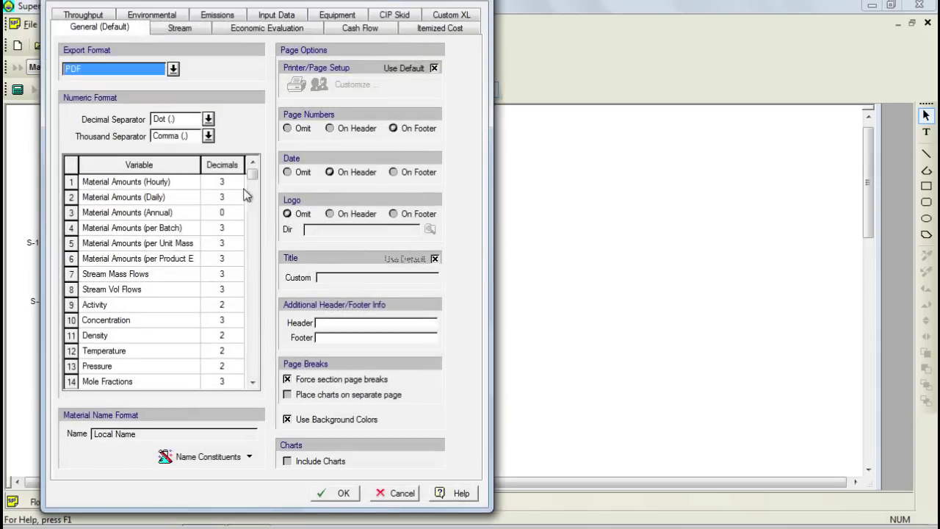
pyautogui.click(173, 69)
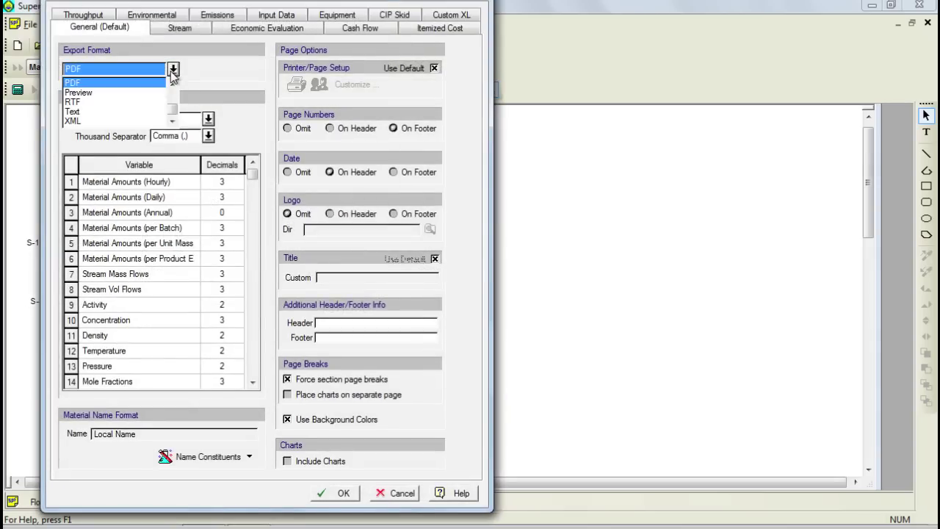
pyautogui.click(173, 72)
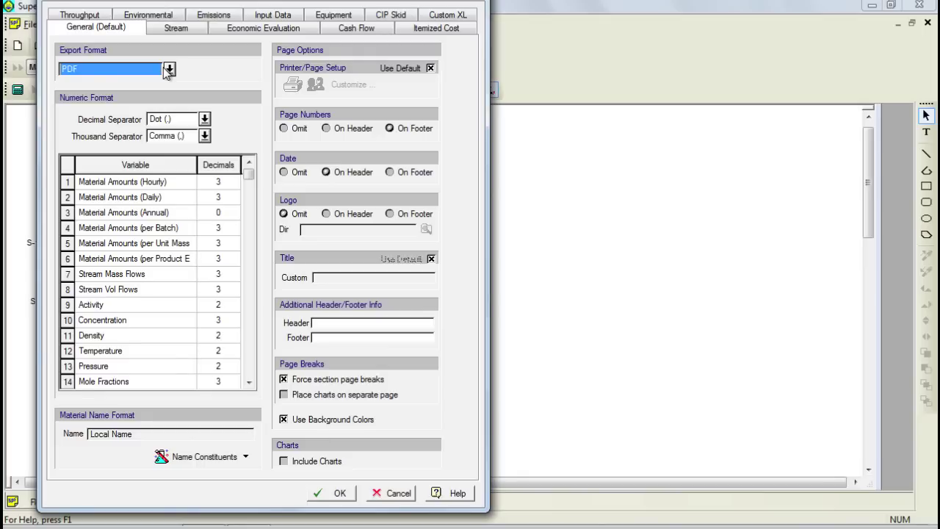
pyautogui.click(332, 493)
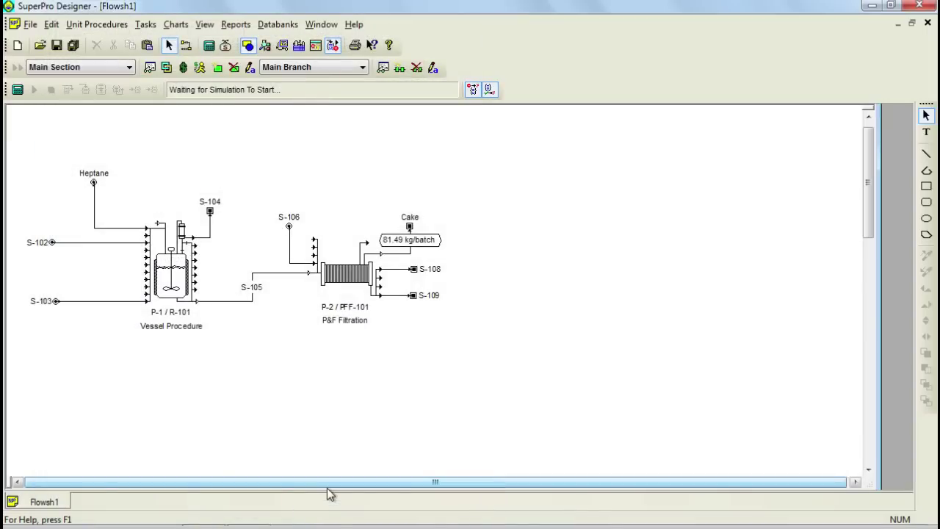
pyautogui.click(235, 25)
pyautogui.click(246, 38)
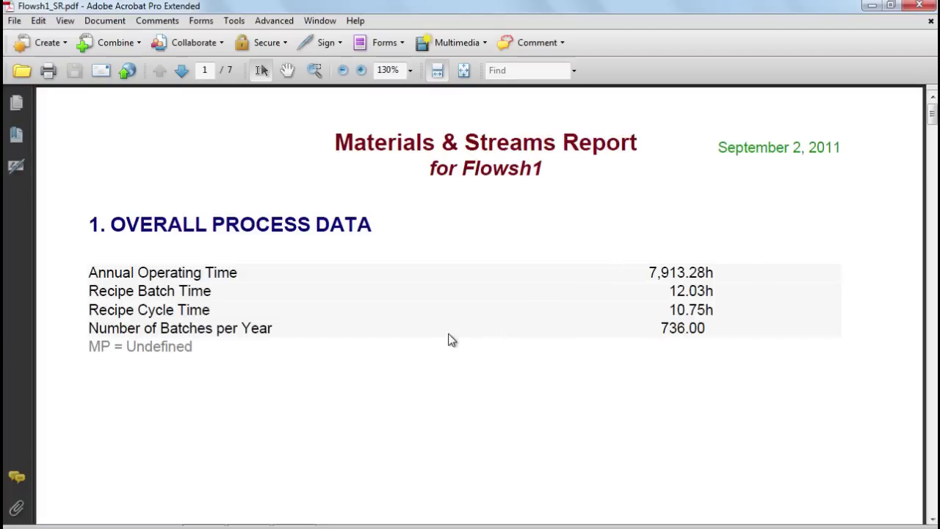
# - Scroll through Flowsh1_SR.pdf in Acrobat, then close it
pyautogui.moveTo(933, 120); pyautogui.dragTo(933, 326)
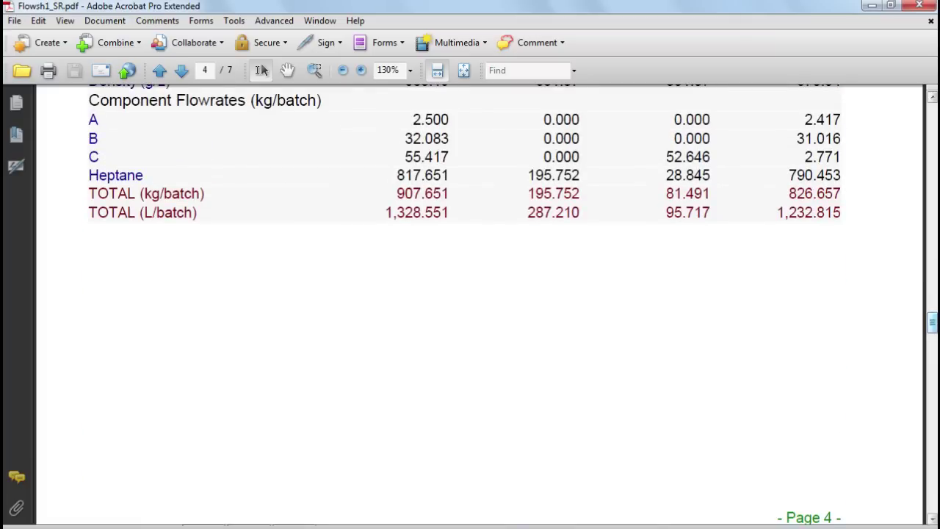
pyautogui.click(918, 6)
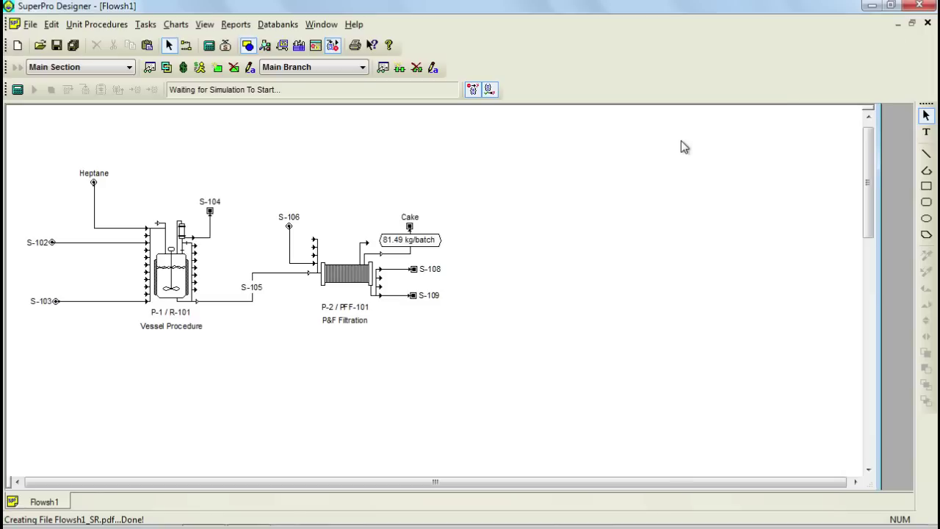